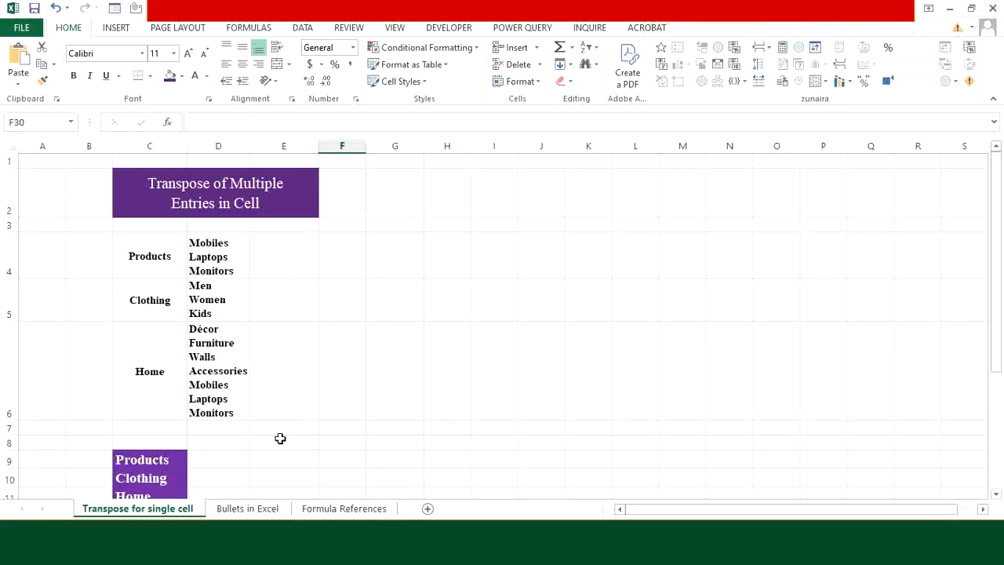
# Step: Try copying the multi-line entries in D4:D6 and pasting them transposed, starting at cell C16
pyautogui.scroll(-2, 283, 455)
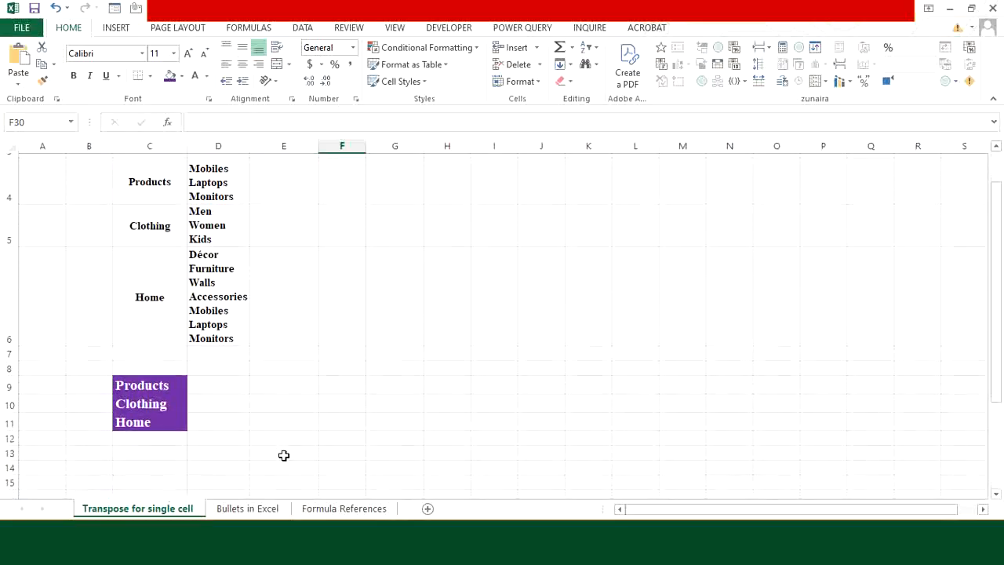
pyautogui.scroll(2, 284, 455)
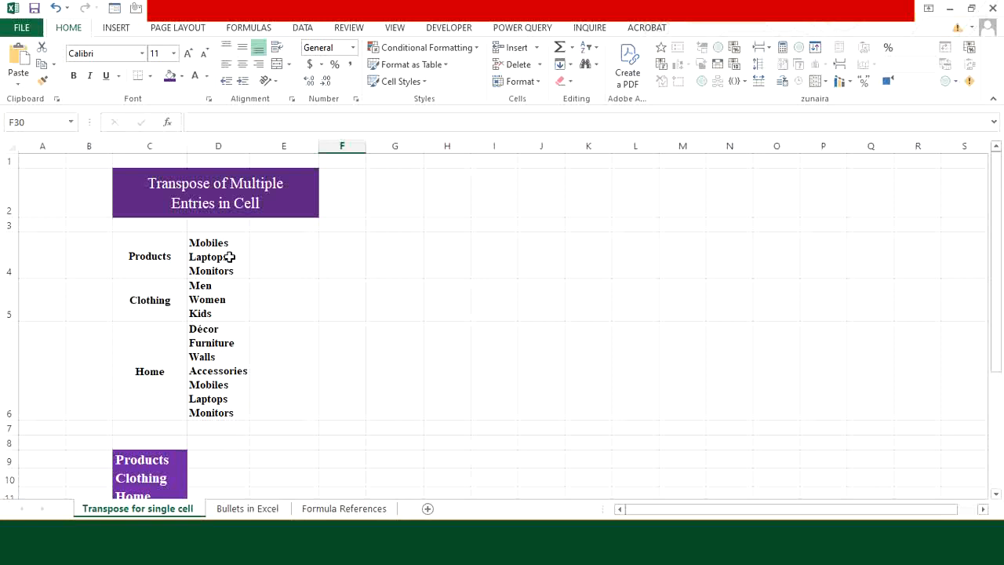
pyautogui.moveTo(229, 251); pyautogui.dragTo(229, 411)
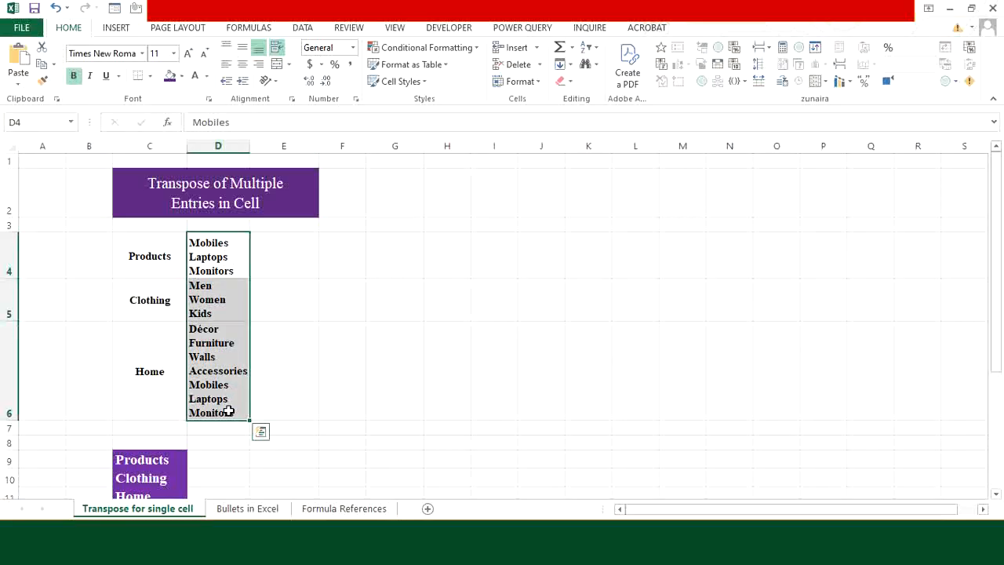
pyautogui.scroll(-2, 309, 403)
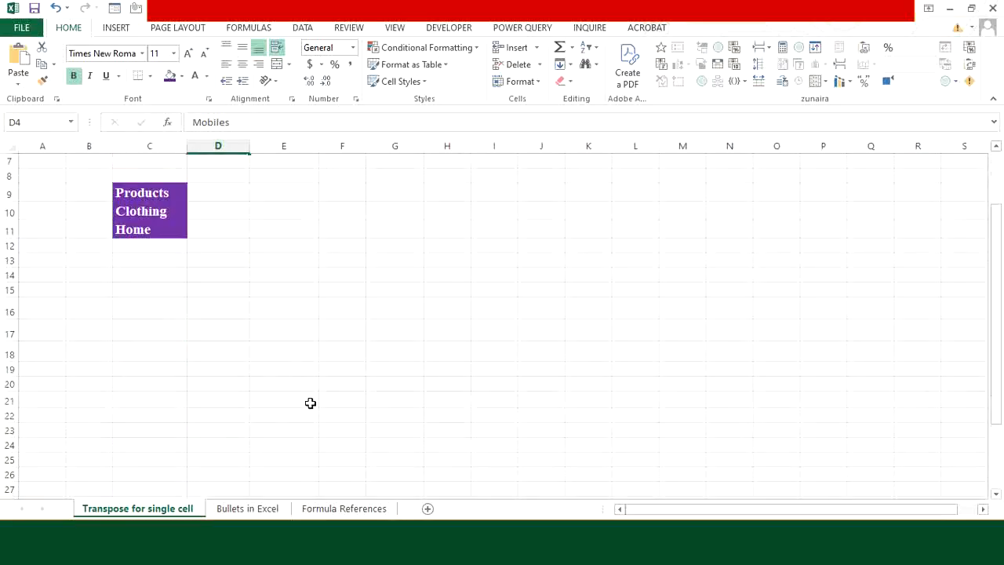
pyautogui.click(171, 310)
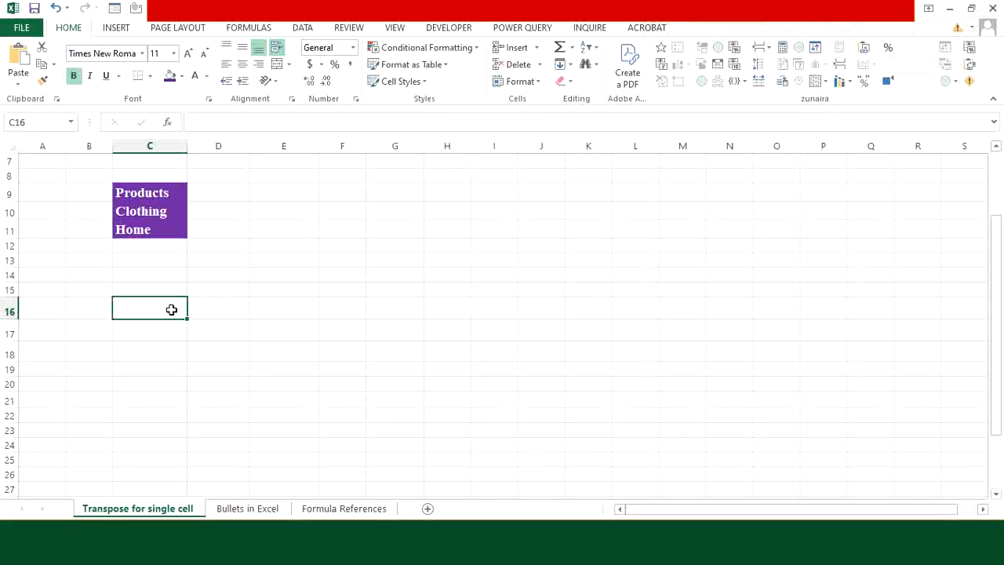
pyautogui.hotkey('ctrl', 'alt', 'v')
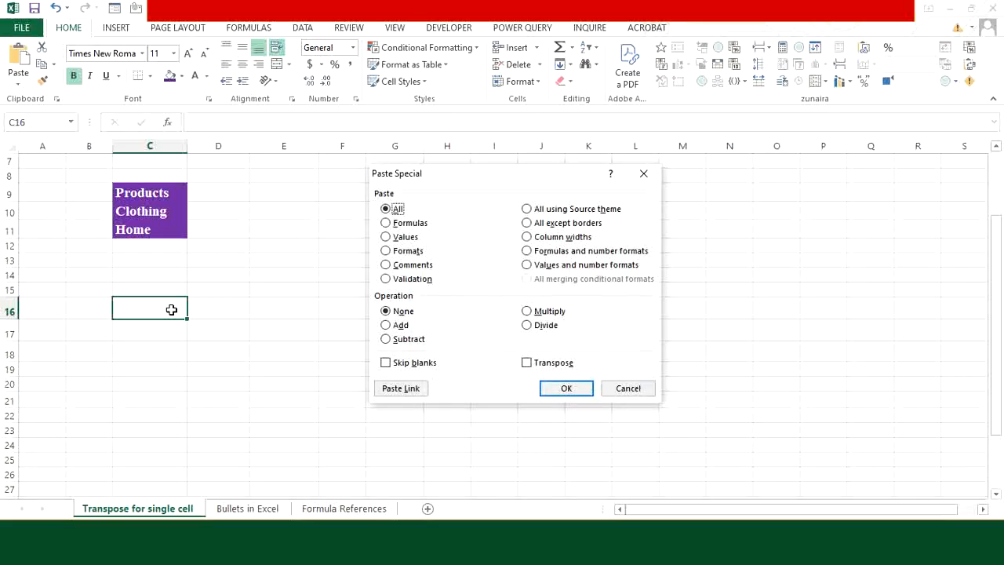
pyautogui.click(527, 363)
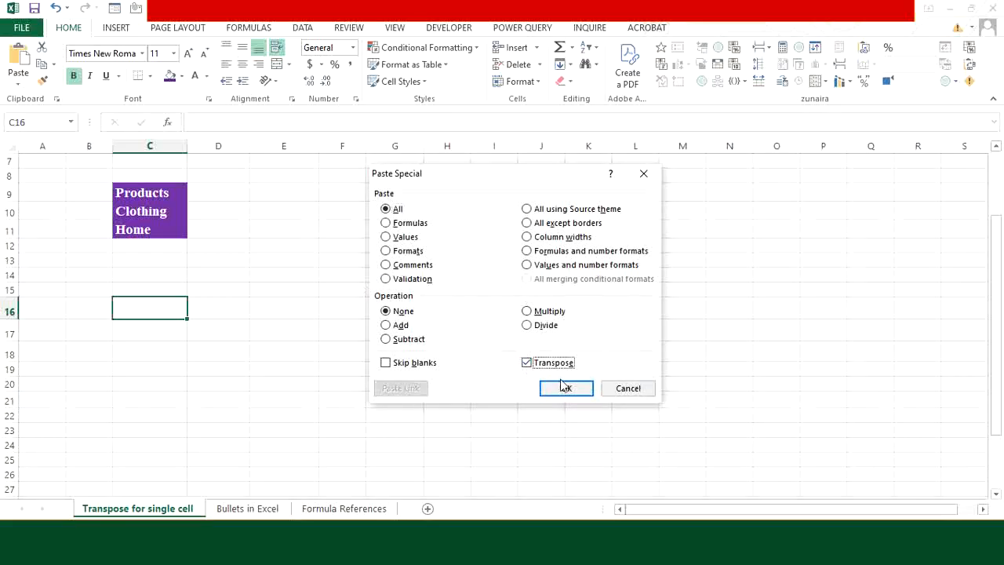
pyautogui.click(566, 389)
# Step: Increase the height of row 16 and check the transposed entries in its cells
pyautogui.click(217, 350)
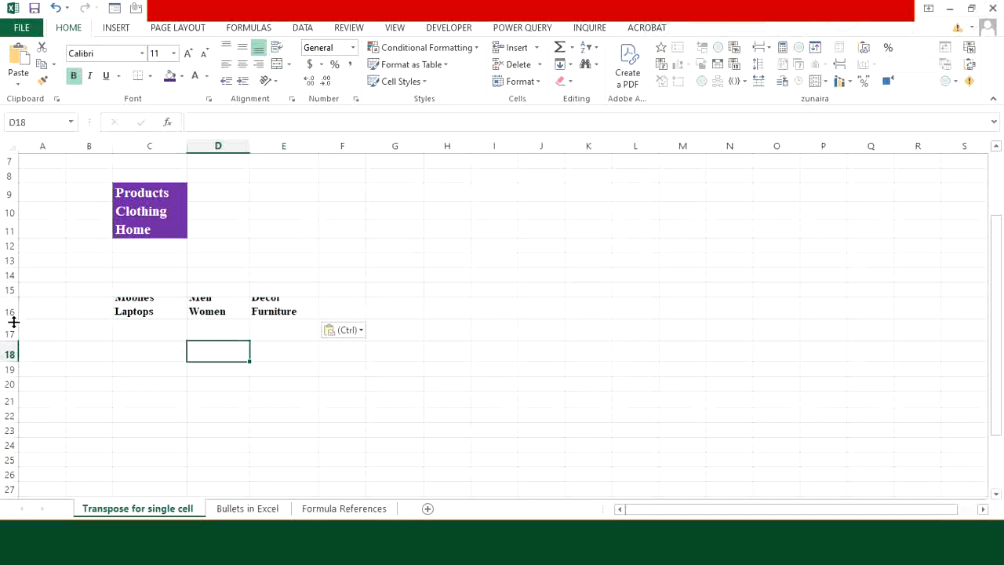
pyautogui.moveTo(13, 320); pyautogui.dragTo(18, 368)
pyautogui.click(161, 338)
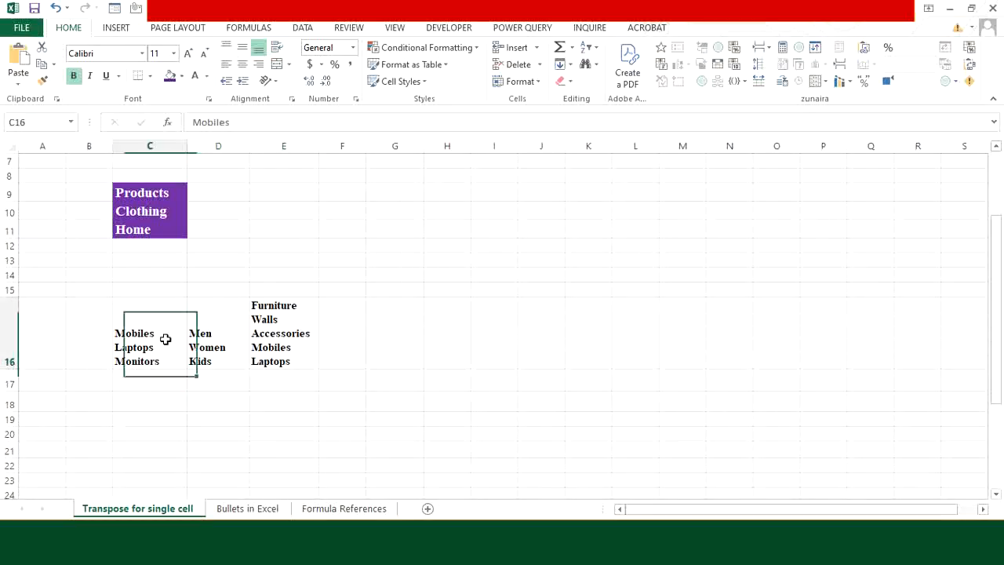
pyautogui.press('Right')
pyautogui.press('Right')
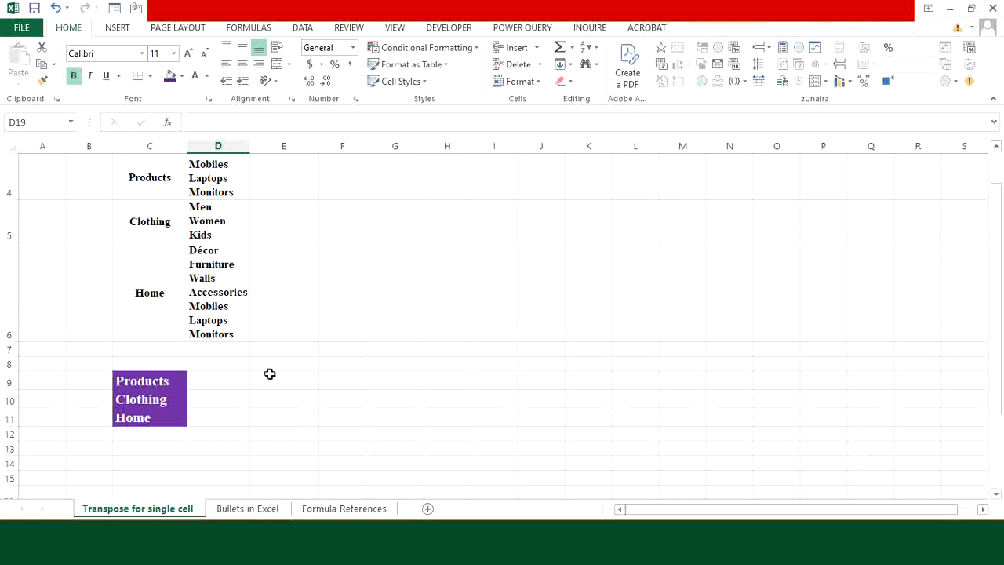
# Step: Copy the multi-line entries in D4:D6 and paste them starting at cell C16
pyautogui.moveTo(215, 185); pyautogui.dragTo(219, 292)
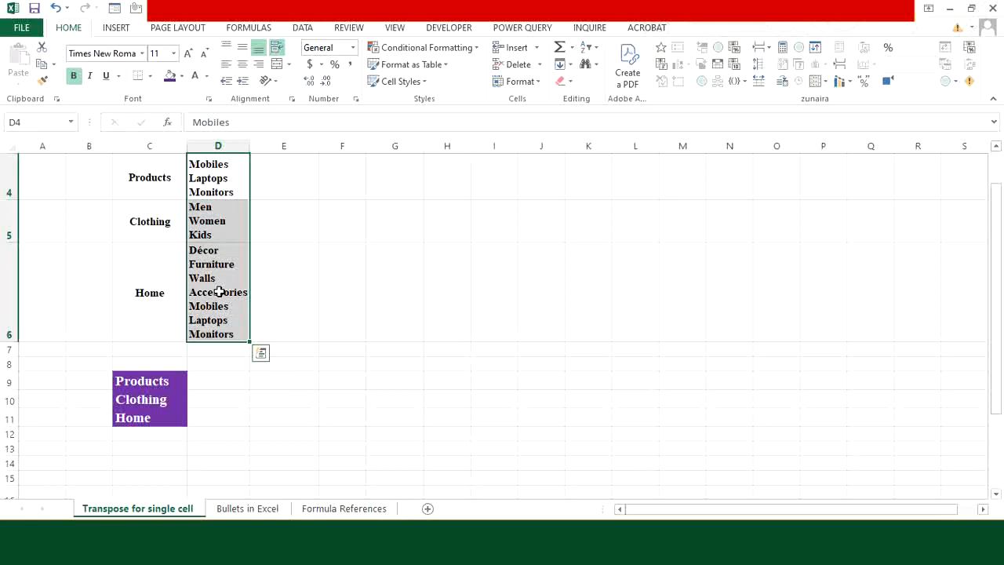
pyautogui.hotkey('ctrl', 'c')
pyautogui.scroll(-2, 175, 296)
pyautogui.click(157, 259)
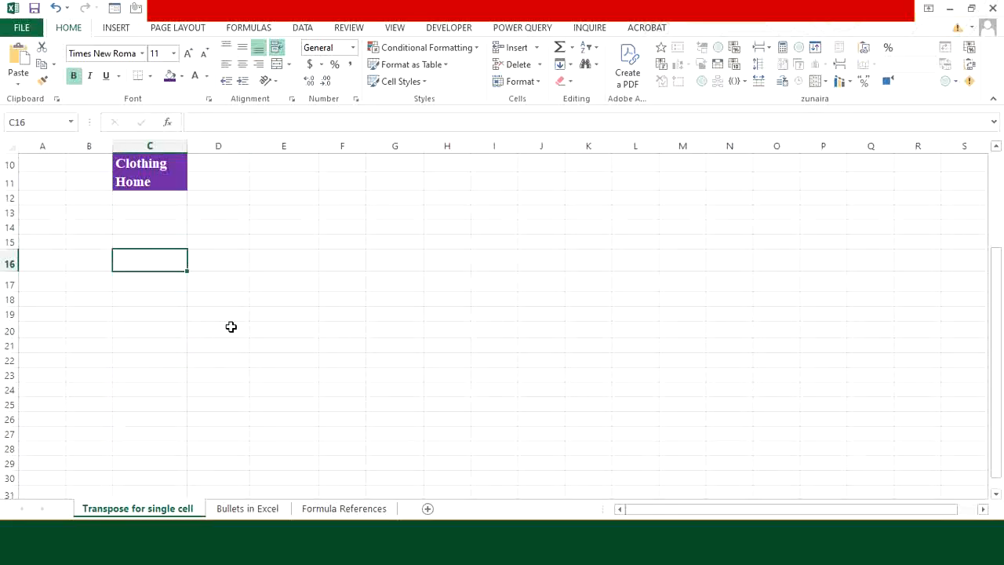
pyautogui.hotkey('ctrl', 'v')
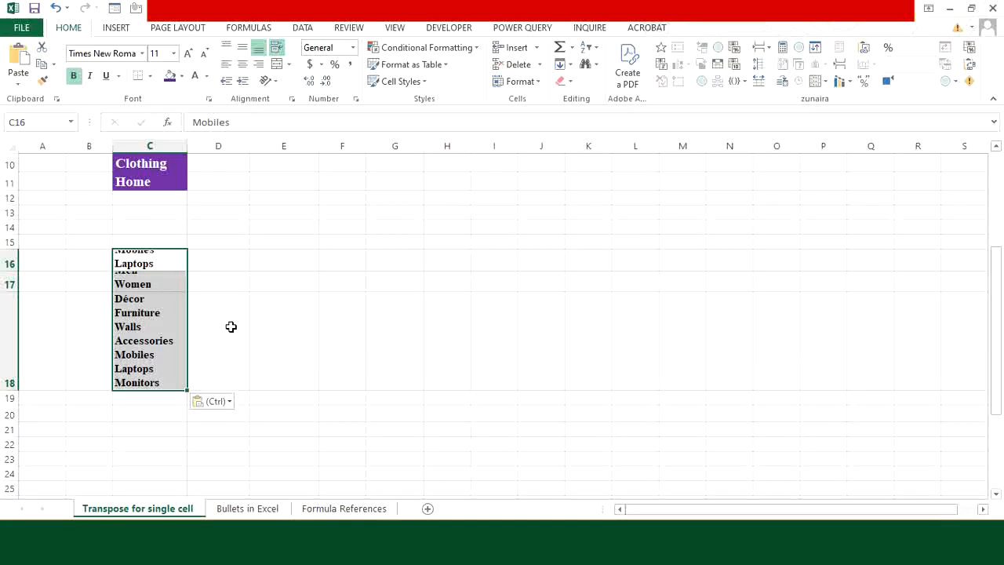
# Step: Split C16:C18 with Text to Columns, using a line break as the Other delimiter instead of Comma, and reduce the height of row 18
pyautogui.click(305, 28)
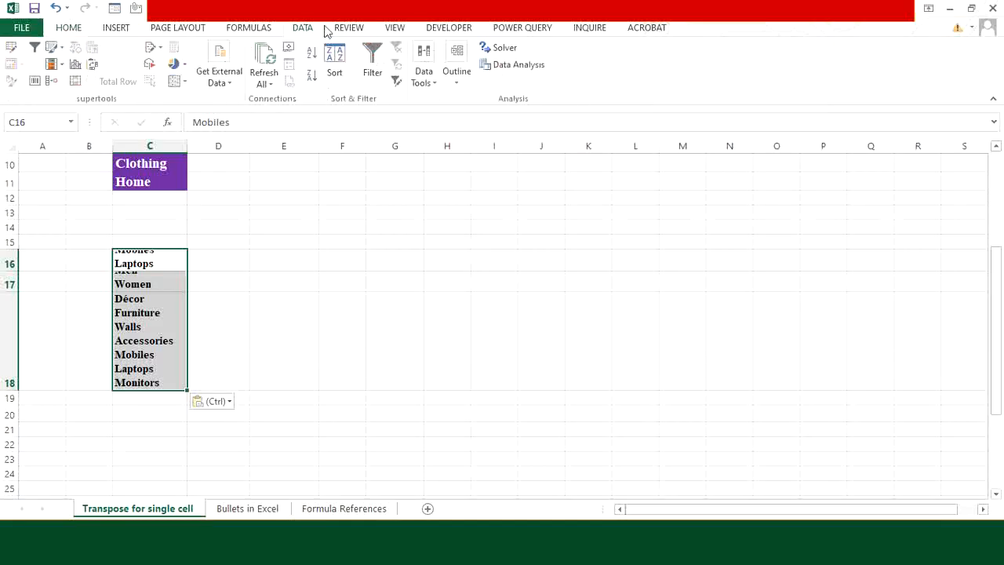
pyautogui.click(428, 83)
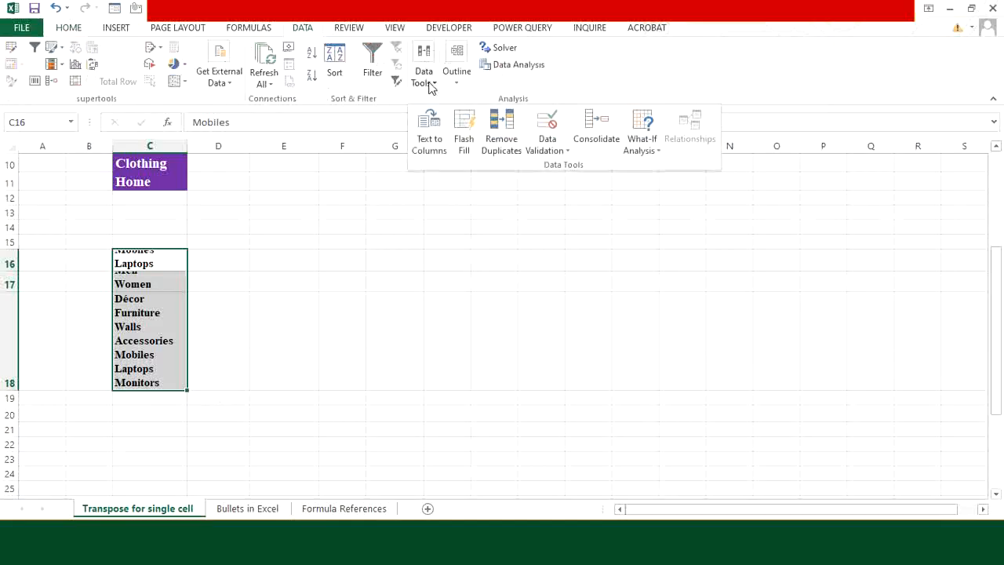
pyautogui.click(429, 144)
pyautogui.click(603, 421)
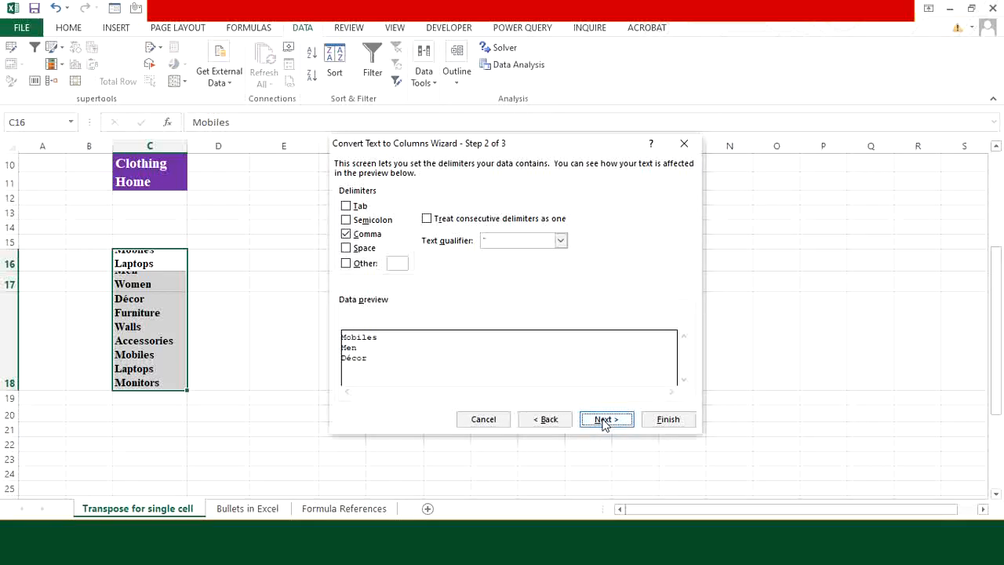
pyautogui.click(346, 264)
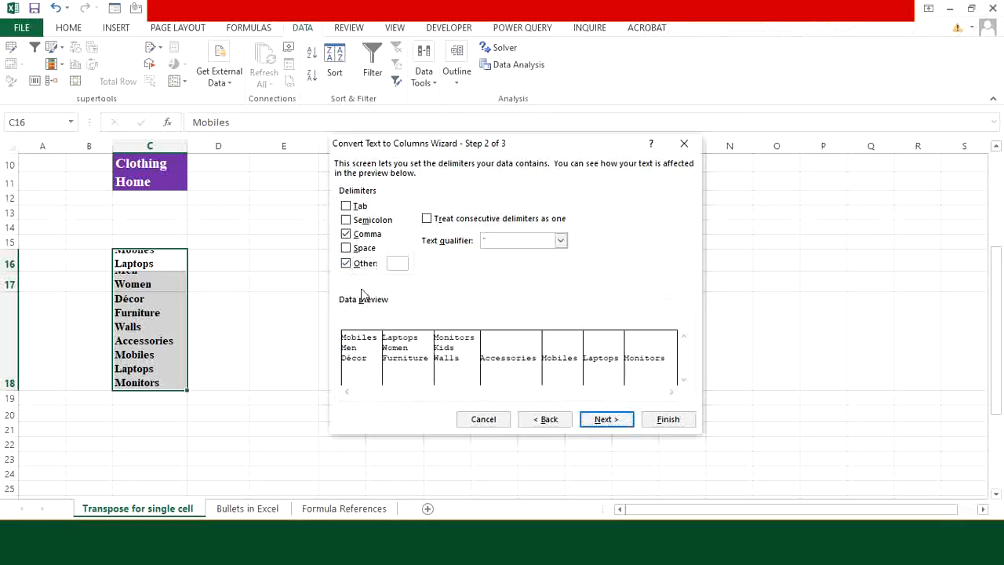
pyautogui.click(345, 233)
pyautogui.click(394, 265)
pyautogui.click(604, 419)
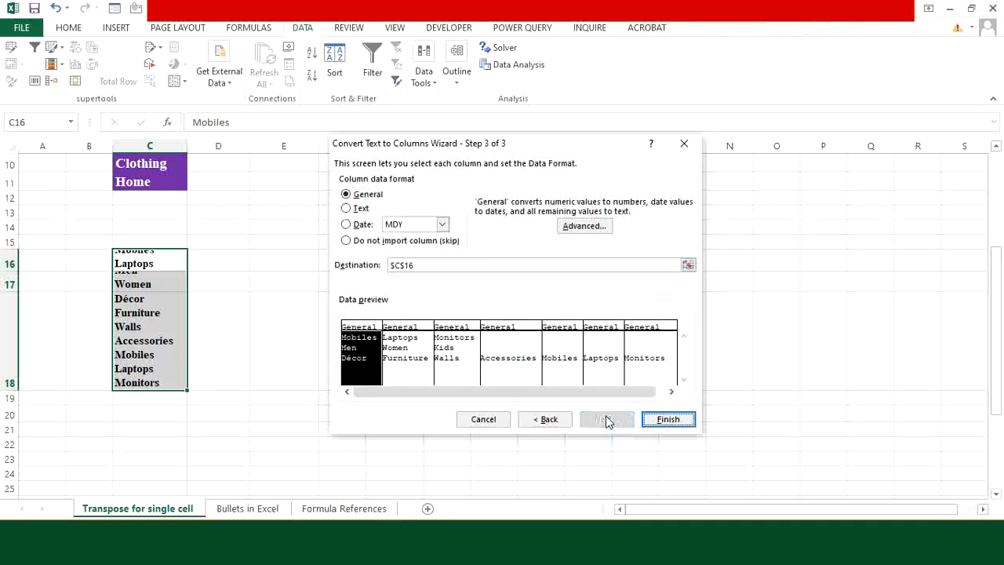
pyautogui.click(678, 421)
pyautogui.click(220, 427)
pyautogui.moveTo(14, 392); pyautogui.dragTo(11, 318)
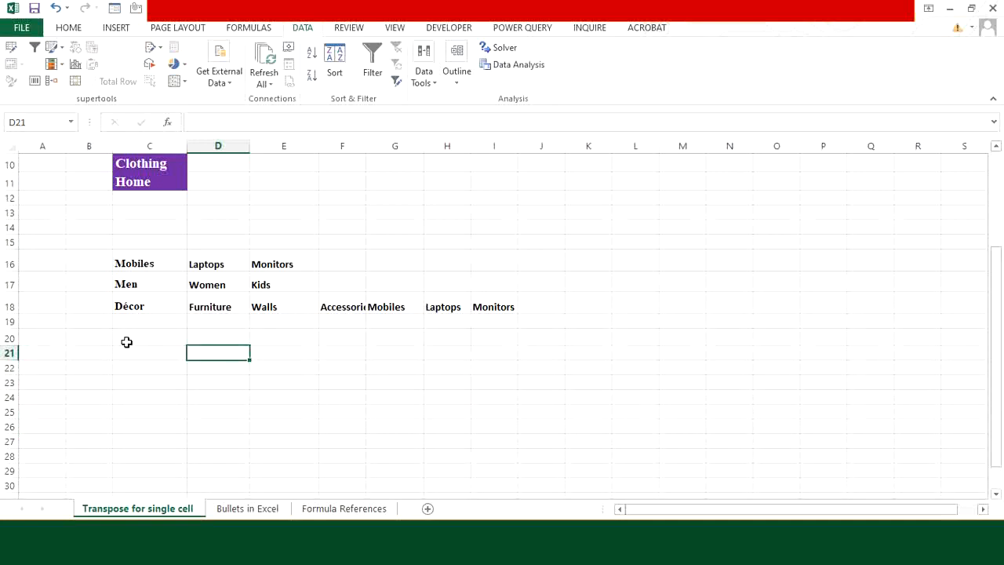
# Step: Copy the split entries in C16:I18 and paste them beside the Products, Clothing and Home headings, starting at D9
pyautogui.moveTo(144, 256); pyautogui.dragTo(479, 307)
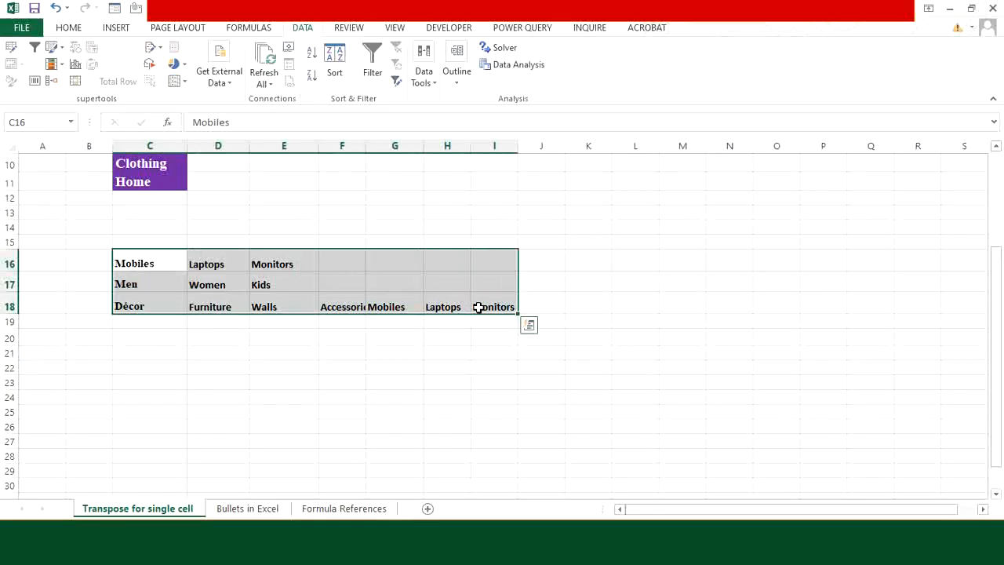
pyautogui.hotkey('ctrl', 'c')
pyautogui.scroll(3, 376, 324)
pyautogui.click(226, 383)
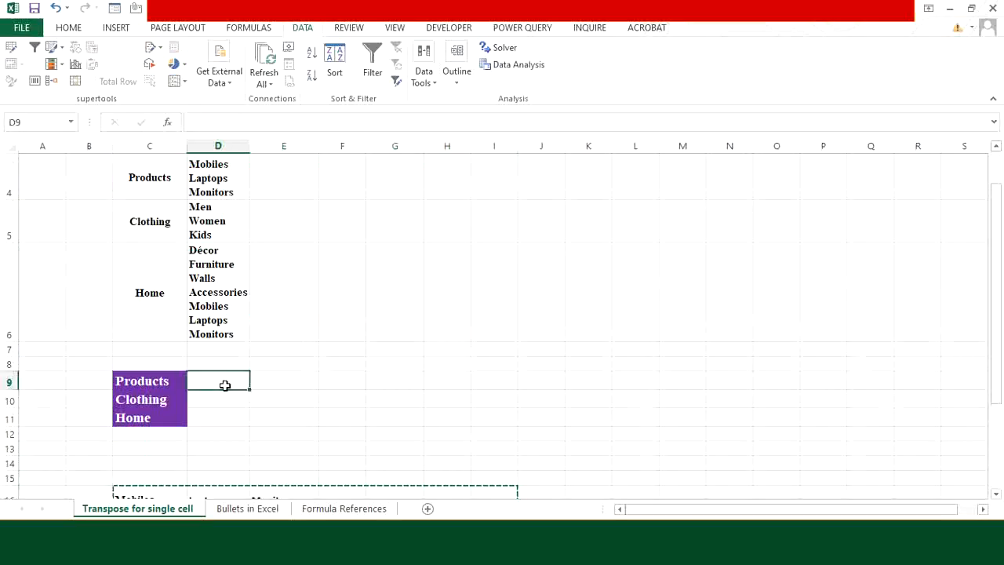
pyautogui.hotkey('ctrl', 'v')
pyautogui.click(274, 451)
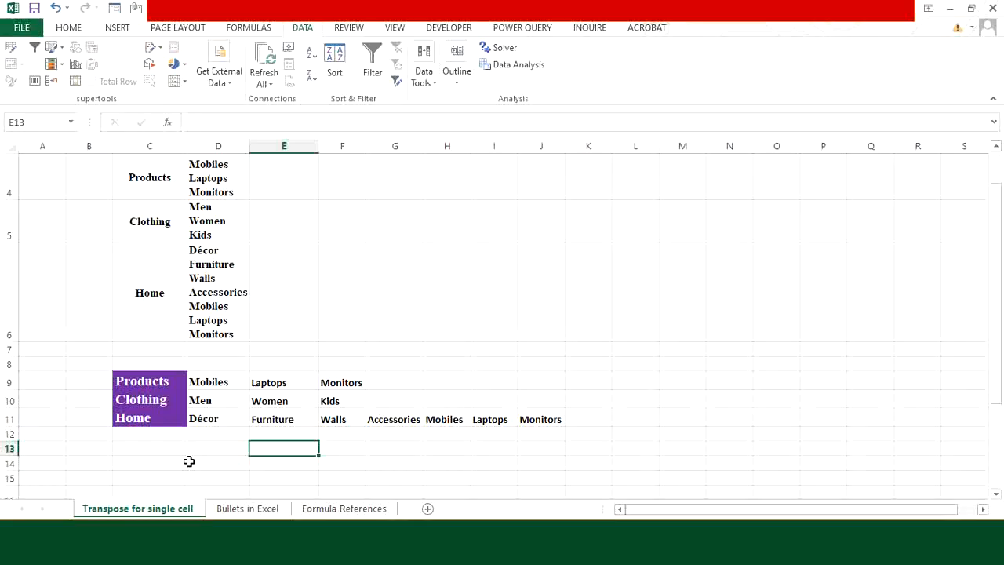
# Step: On the Bullets in Excel sheet, select only the blank cells within C6:C18 with Go To Special
pyautogui.click(248, 509)
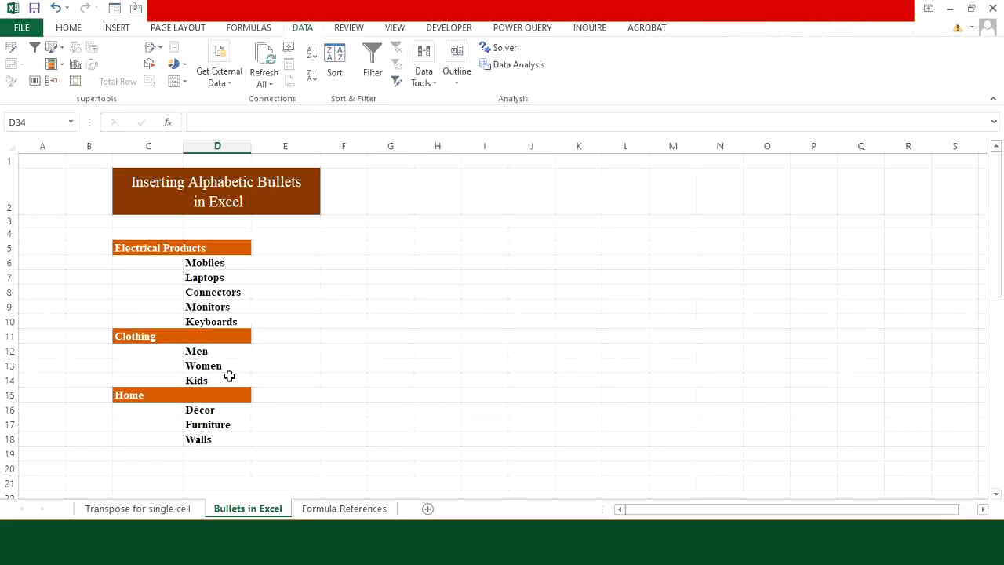
pyautogui.click(143, 261)
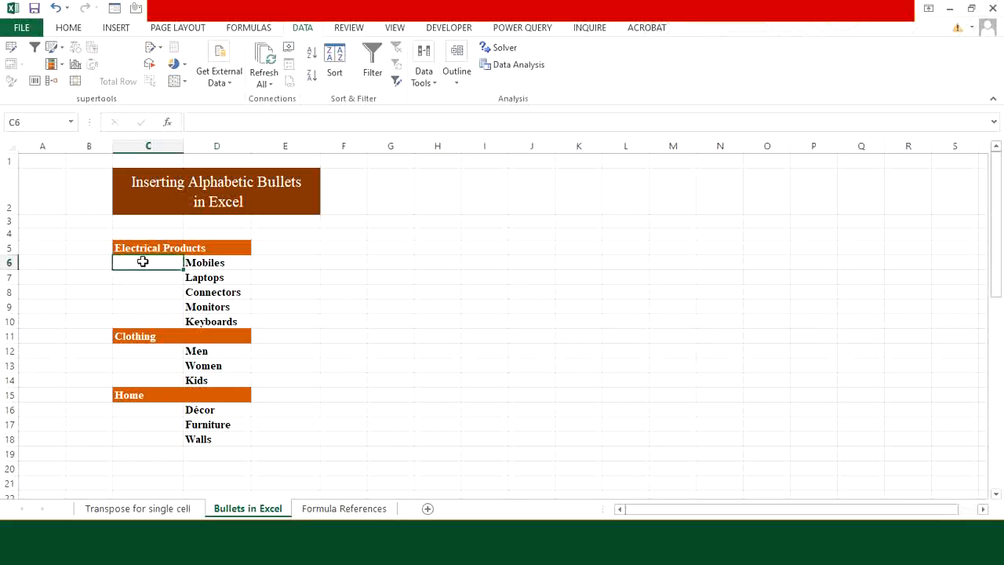
pyautogui.moveTo(143, 261); pyautogui.dragTo(138, 440)
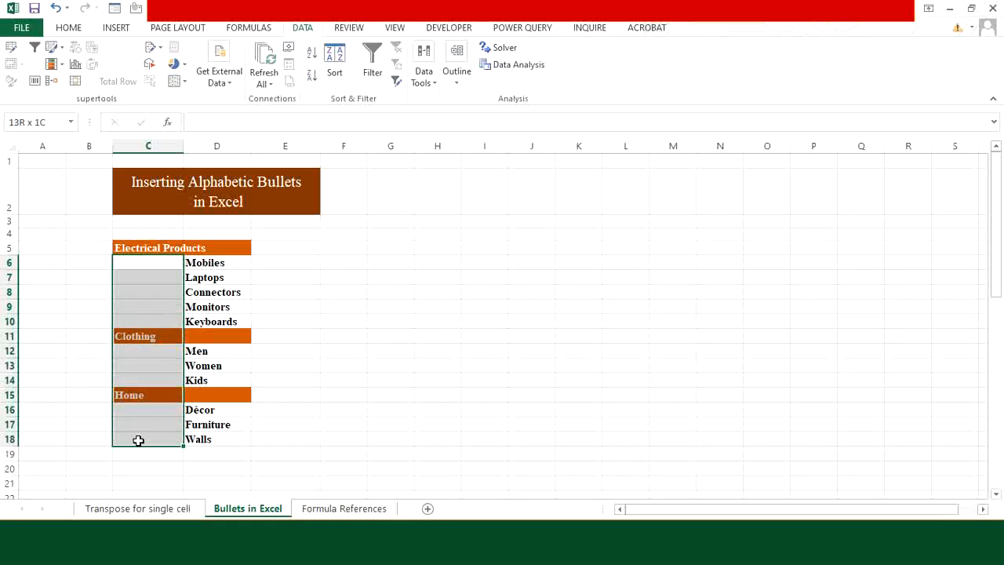
pyautogui.moveTo(138, 440); pyautogui.dragTo(139, 440)
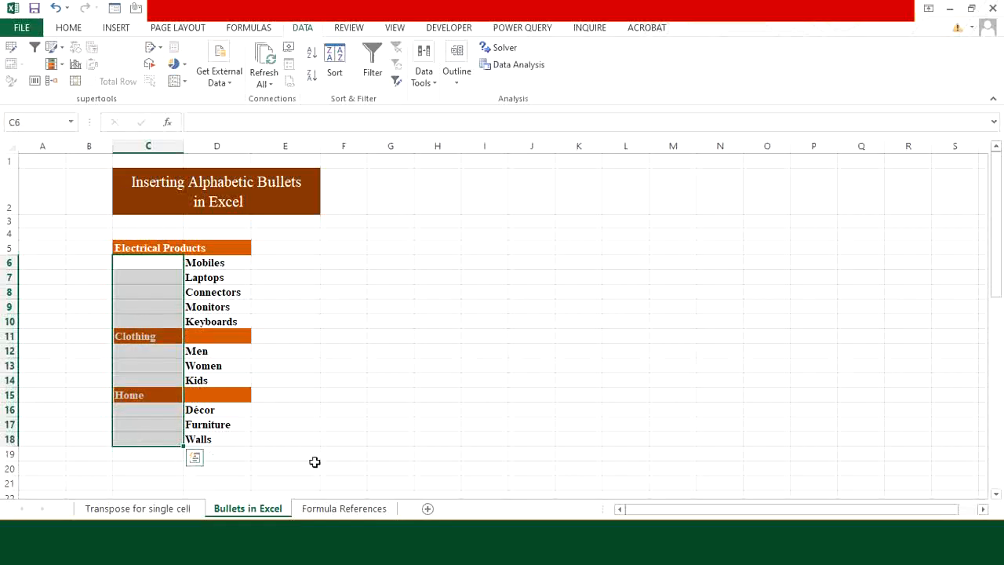
pyautogui.press('F5')
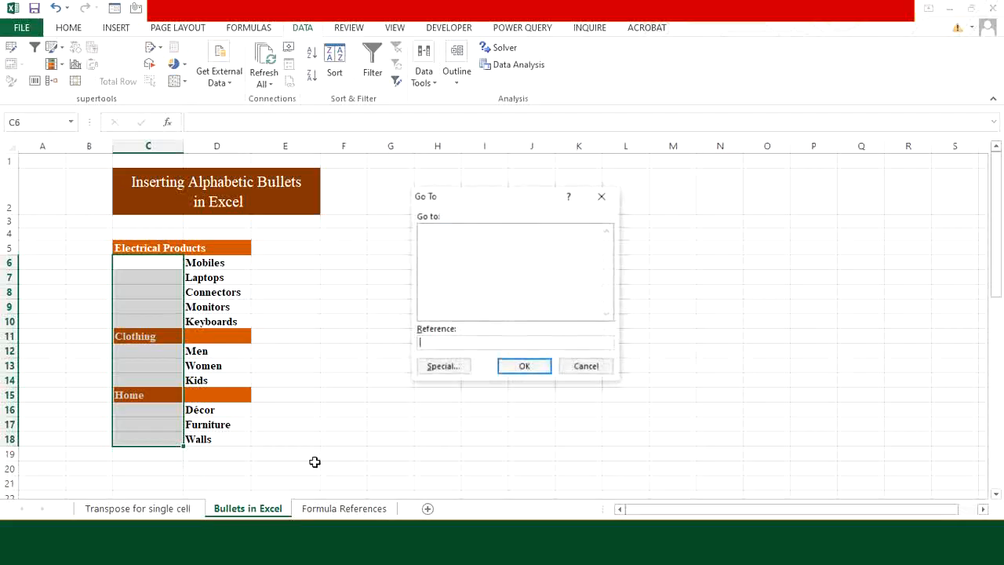
pyautogui.click(436, 370)
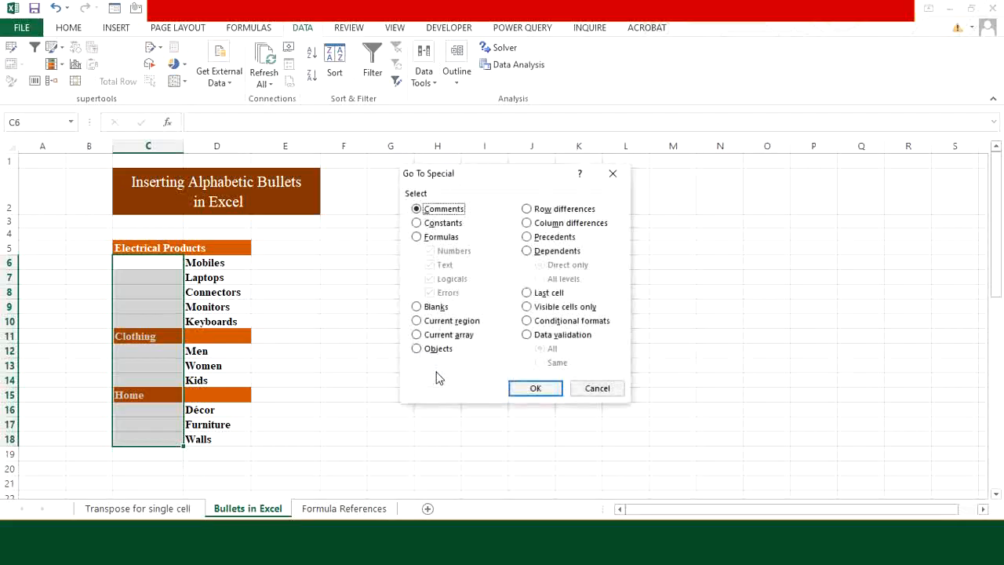
pyautogui.click(418, 307)
pyautogui.click(536, 388)
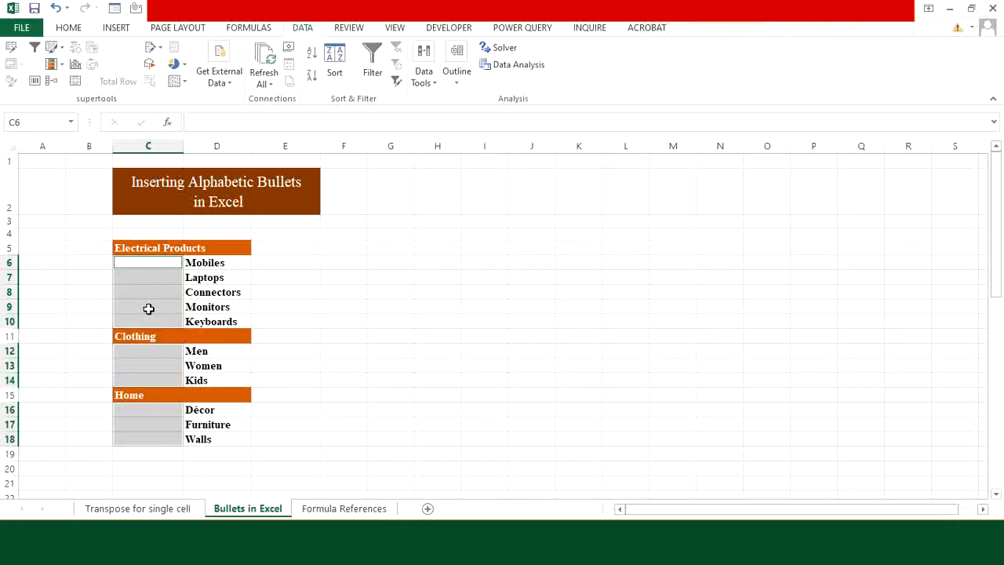
# Step: Fill all the selected blank cells in column C with the formula =N(C5)+1
pyautogui.write('=')
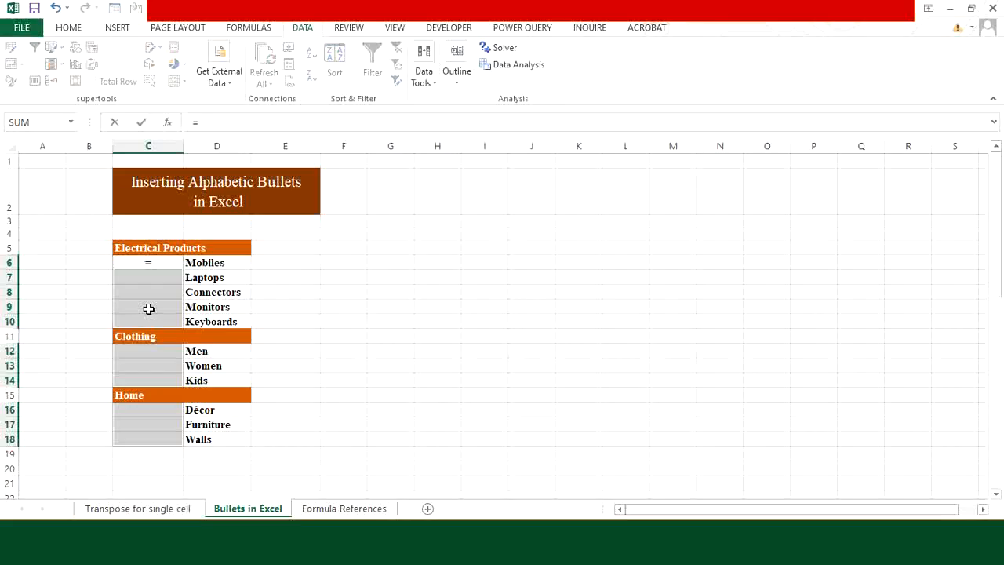
pyautogui.write('N(')
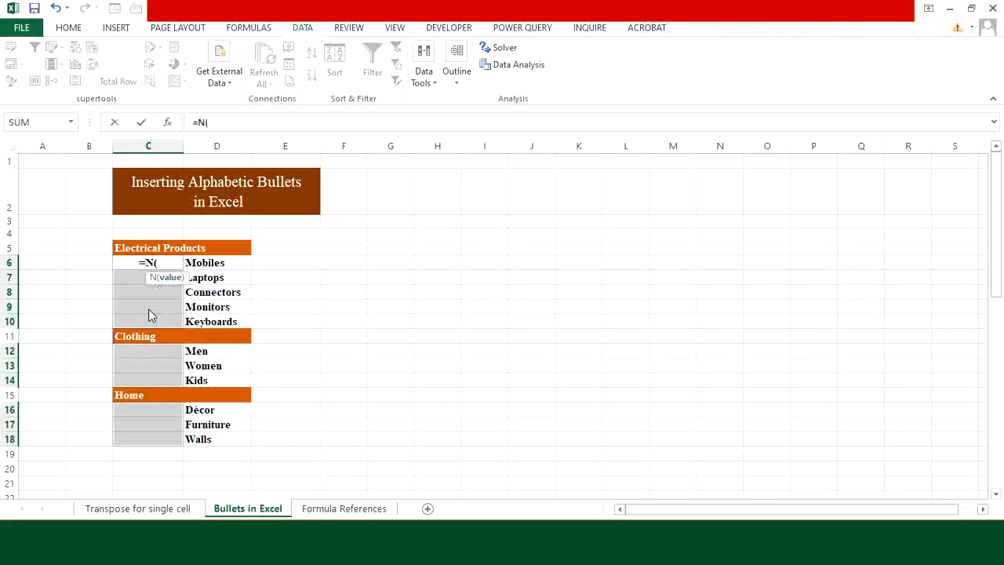
pyautogui.click(145, 247)
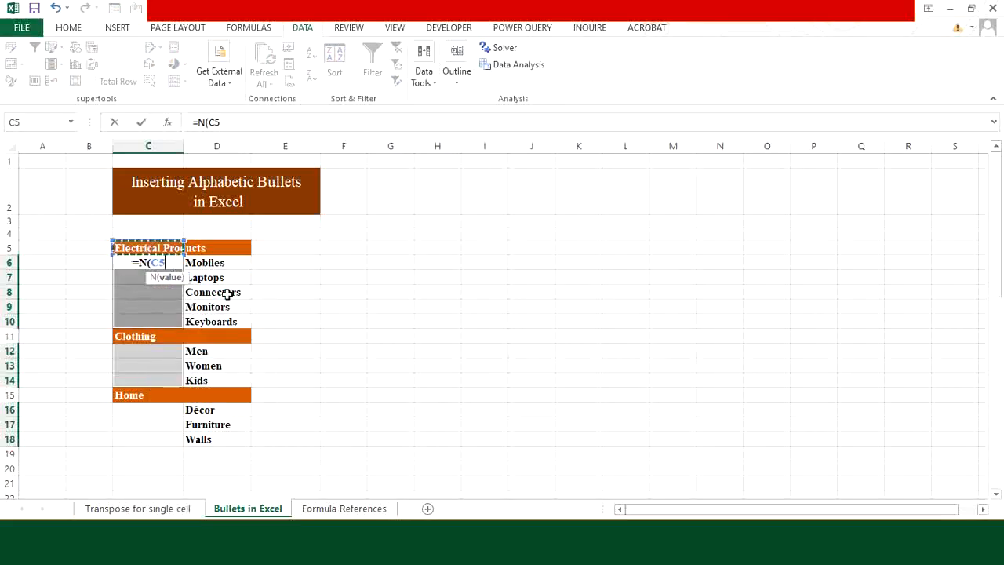
pyautogui.write(')')
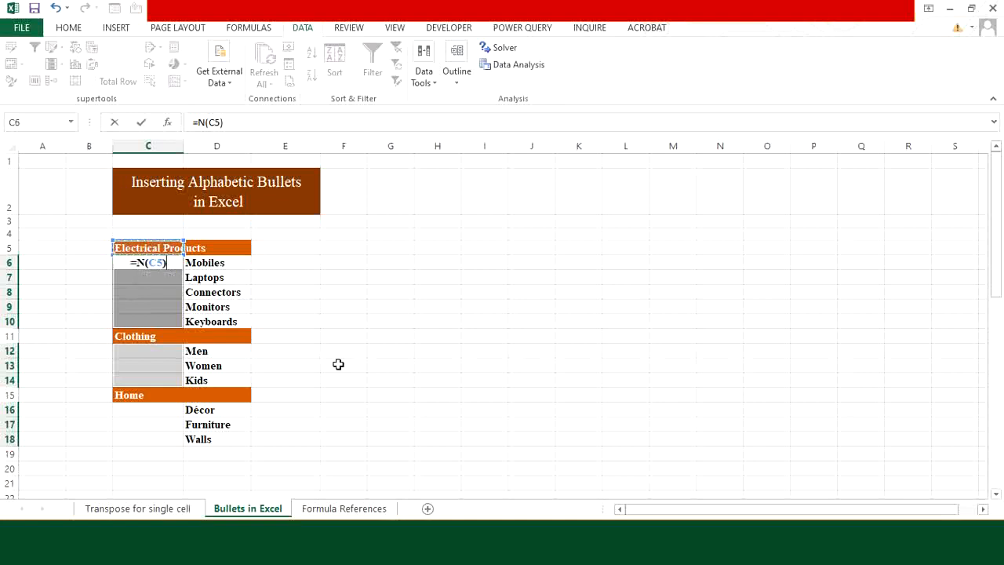
pyautogui.write('+1')
pyautogui.hotkey('ctrl', 'Return')
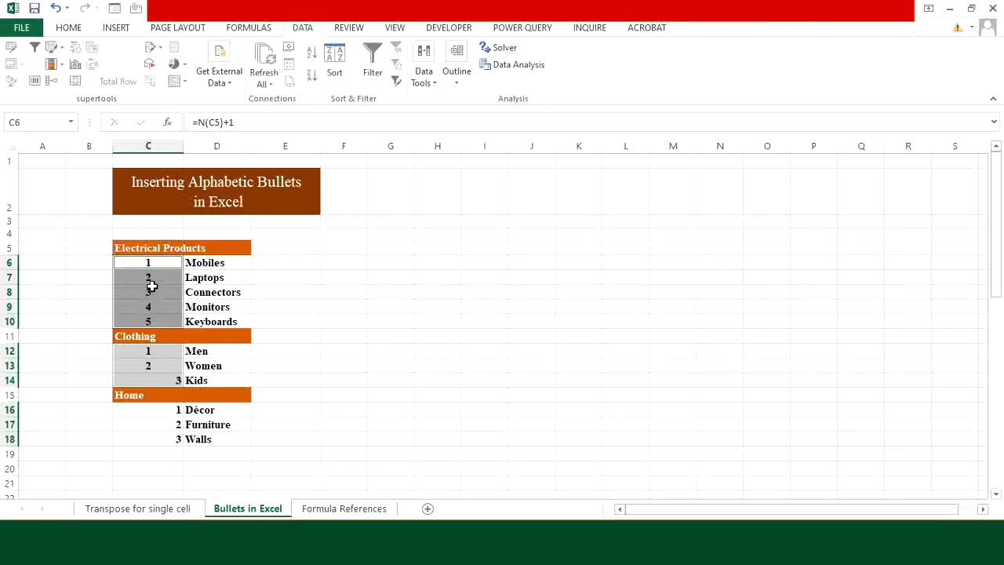
pyautogui.click(171, 467)
# Step: Centre-align cells C6:C18 horizontally
pyautogui.moveTo(157, 262); pyautogui.dragTo(157, 439)
pyautogui.click(74, 30)
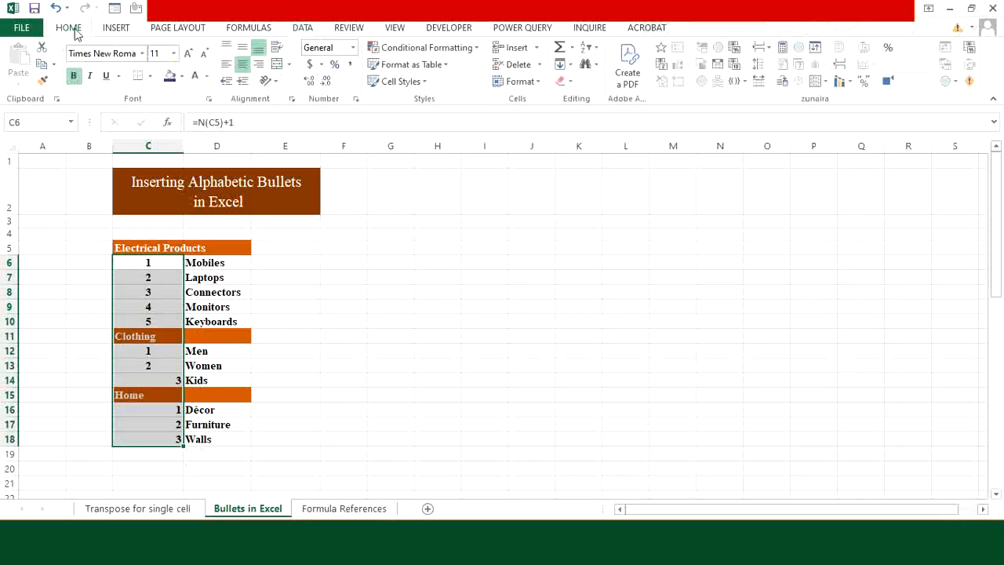
pyautogui.click(242, 66)
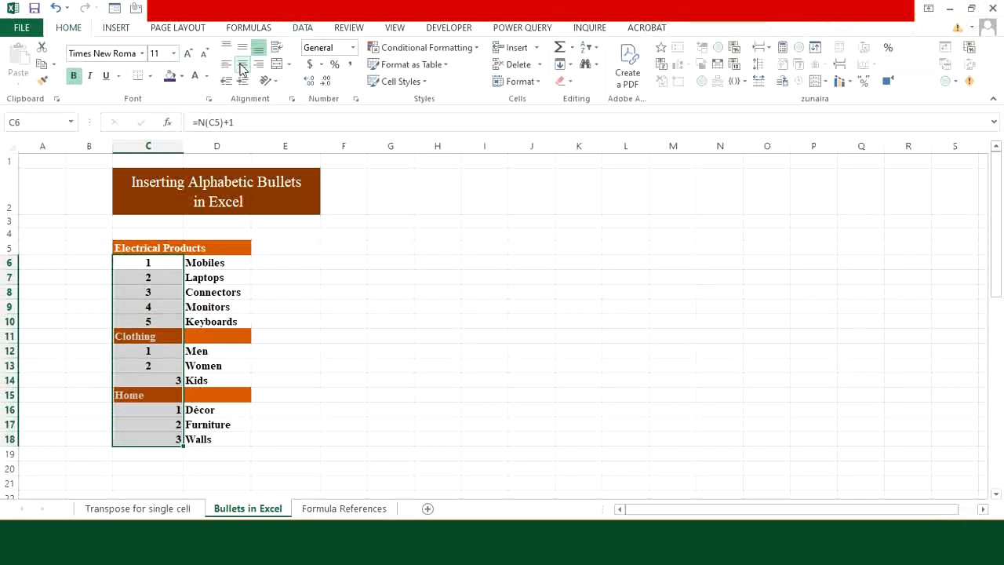
pyautogui.click(157, 466)
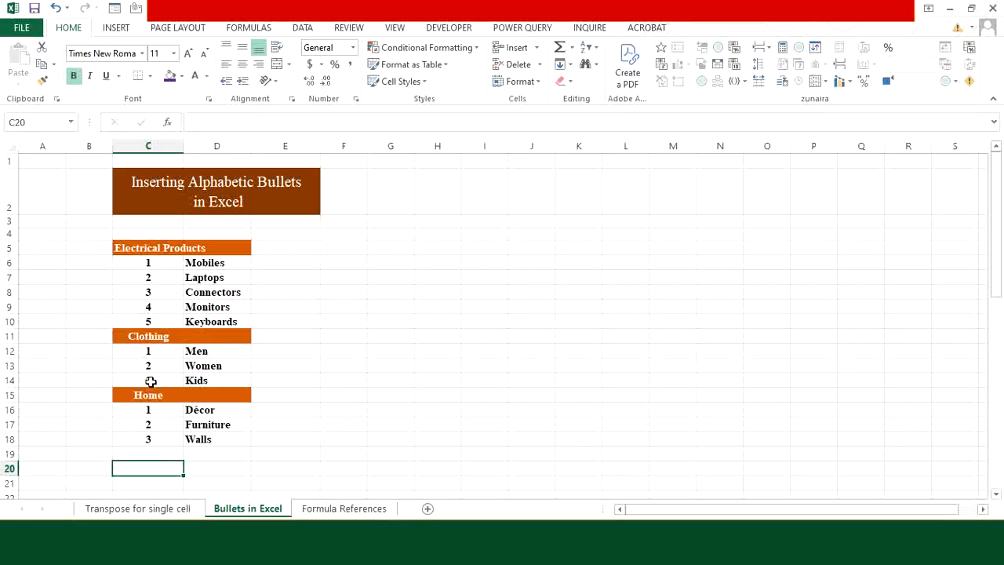
# Step: Enter the formula =CHAR(96+C6)&") "&D6 in cell E6 to combine a letter bullet with the item name
pyautogui.click(275, 262)
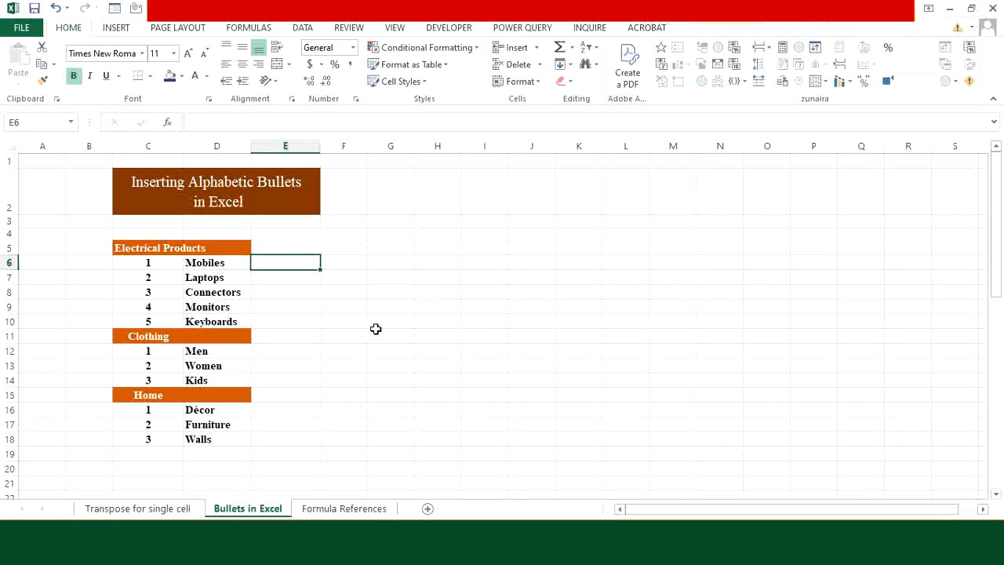
pyautogui.write('=Char')
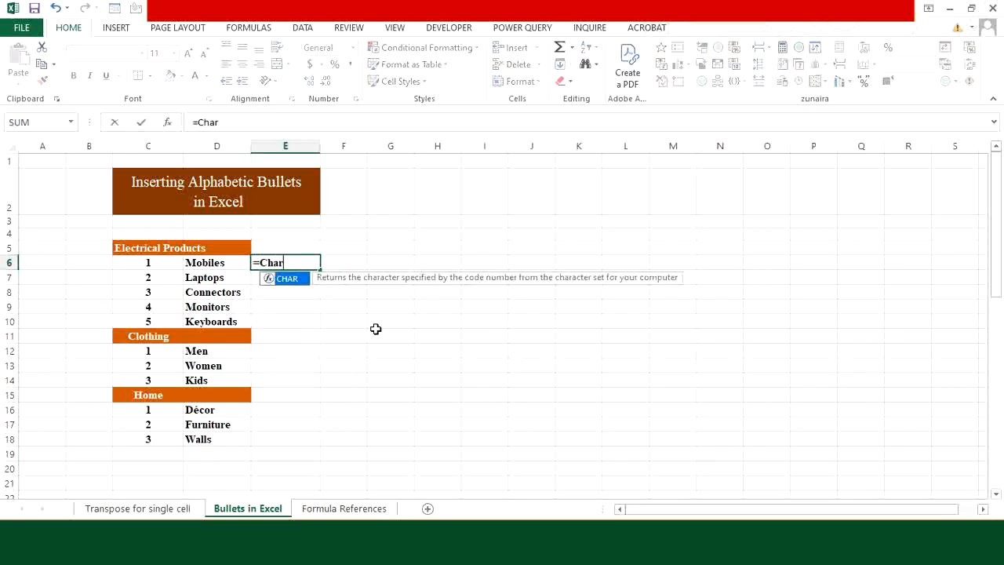
pyautogui.write('(96+')
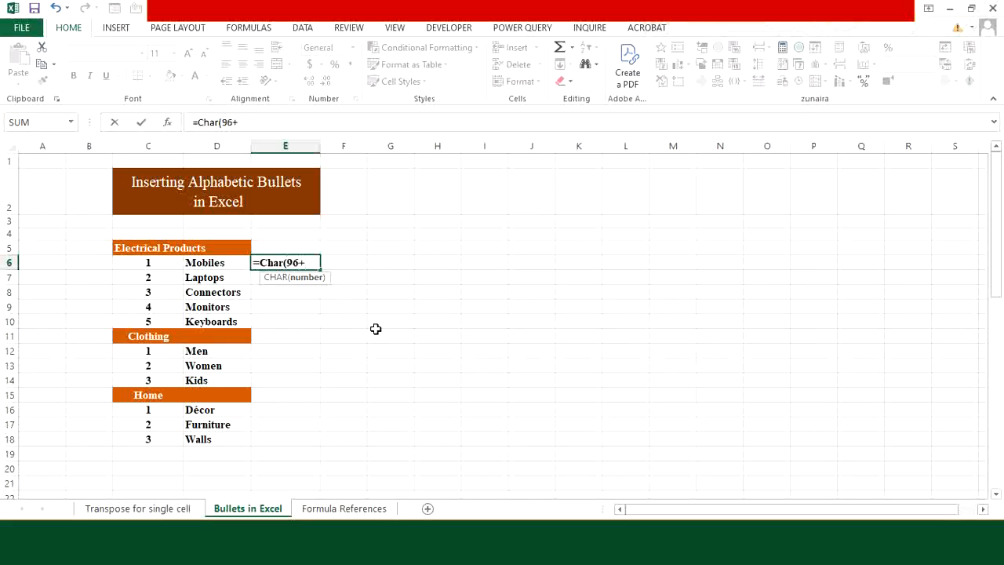
pyautogui.click(149, 265)
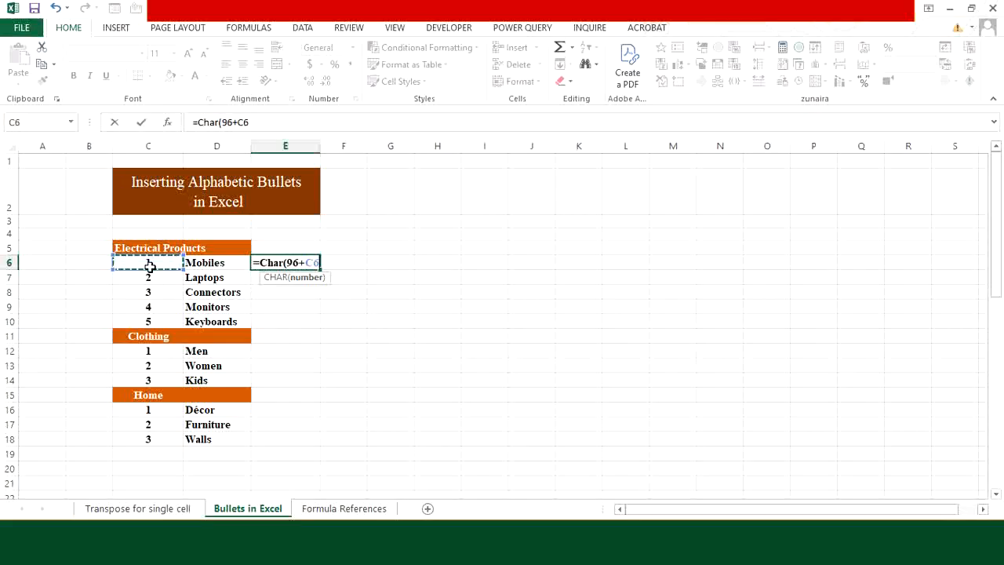
pyautogui.write(')')
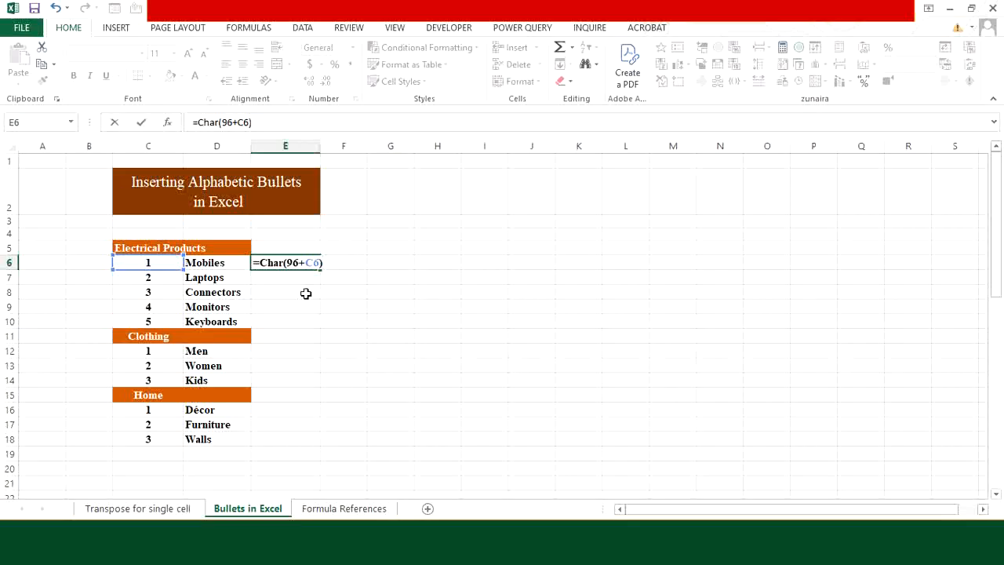
pyautogui.write('&") "&')
pyautogui.click(224, 263)
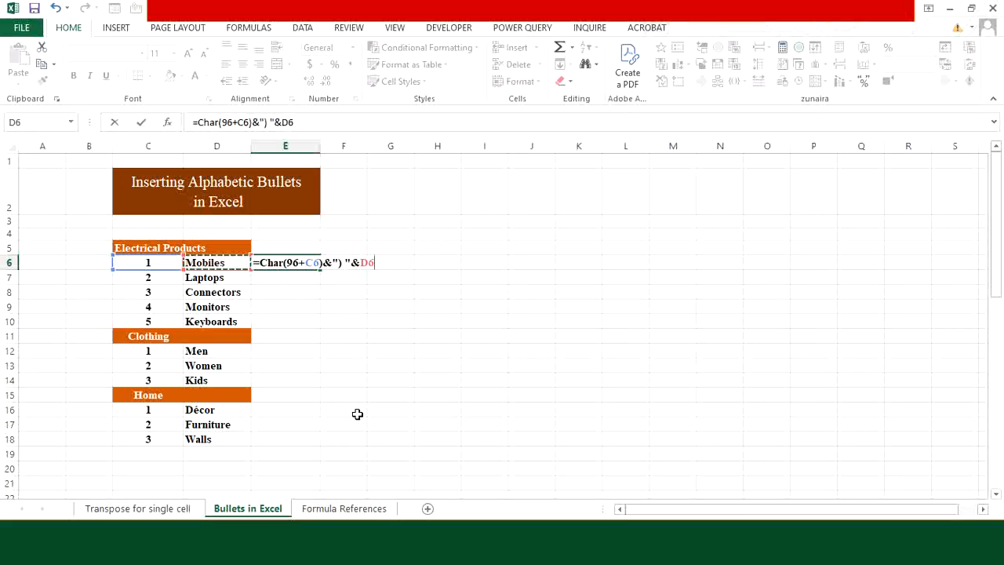
pyautogui.press('Return')
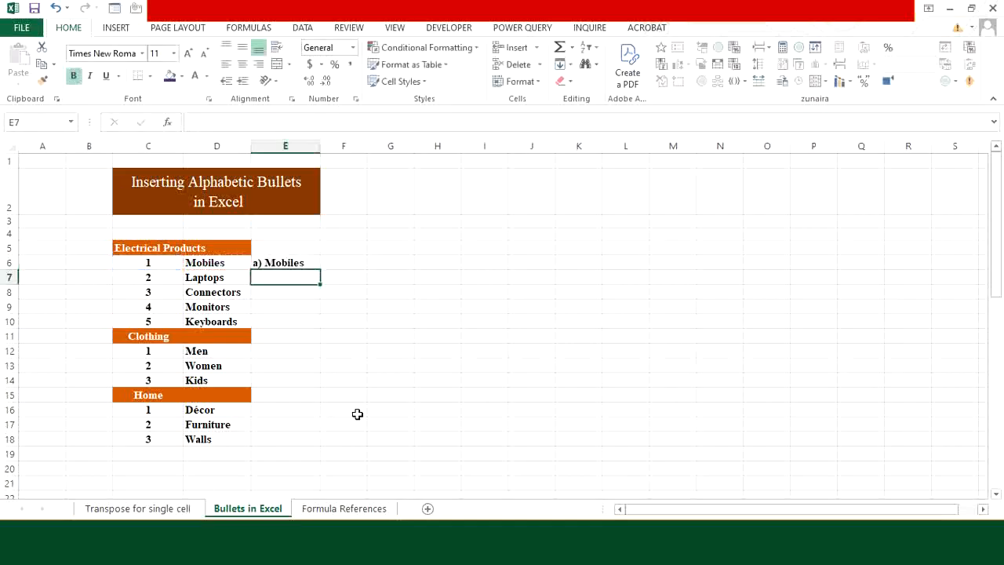
# Step: Fill the formula in E6 down through E18
pyautogui.click(291, 261)
pyautogui.moveTo(320, 269); pyautogui.dragTo(313, 446)
pyautogui.click(284, 466)
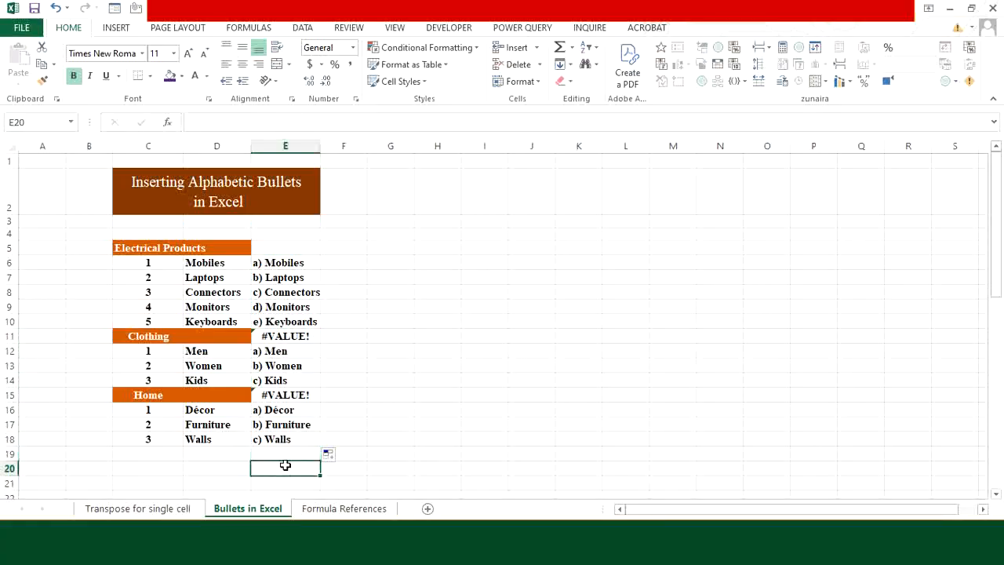
# Step: Replace the formulas in E6:E18 with their values by copying and pasting them in place with Paste Special Values
pyautogui.moveTo(286, 262); pyautogui.dragTo(291, 442)
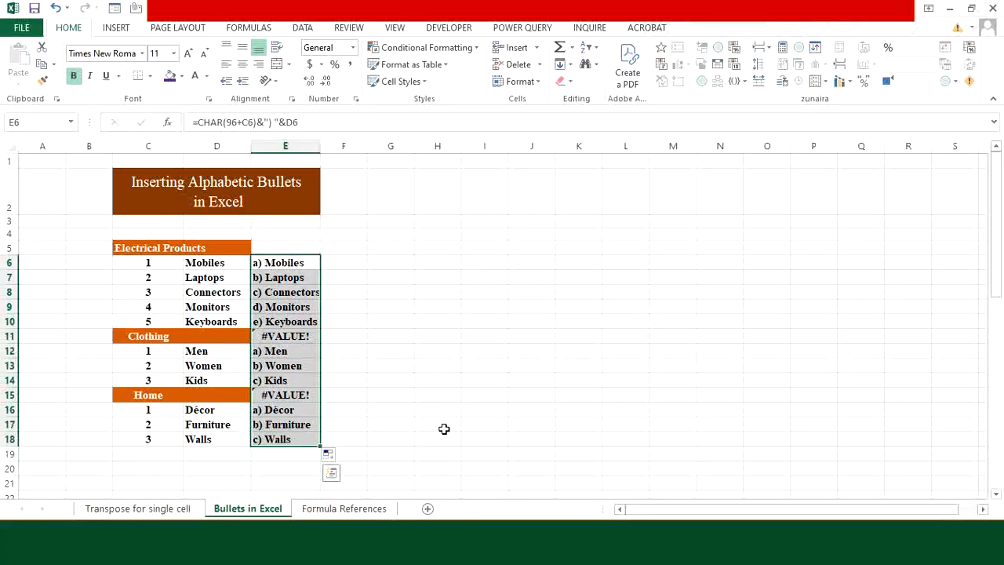
pyautogui.hotkey('ctrl', 'c')
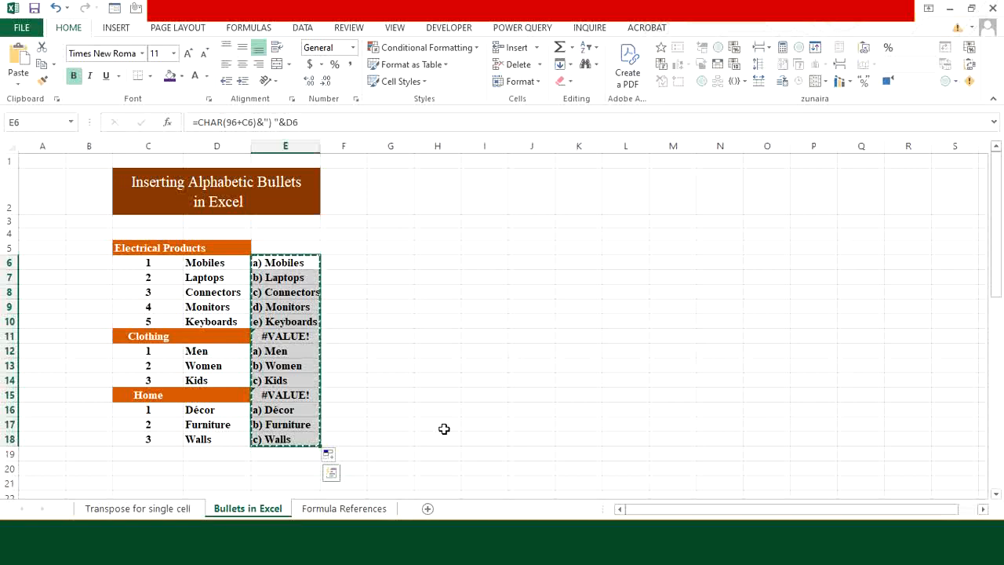
pyautogui.hotkey('ctrl', 'alt', 'v')
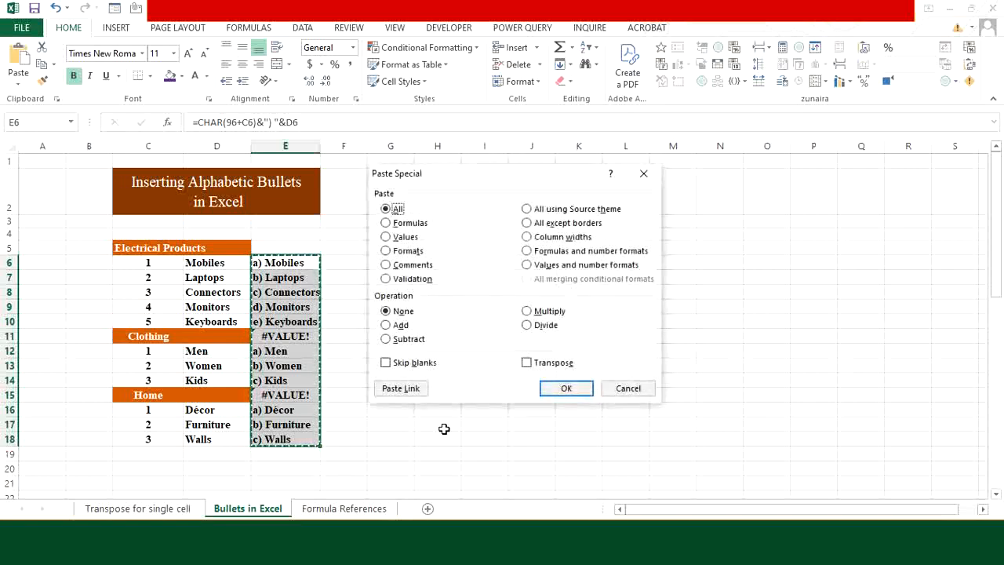
pyautogui.click(385, 237)
pyautogui.click(566, 388)
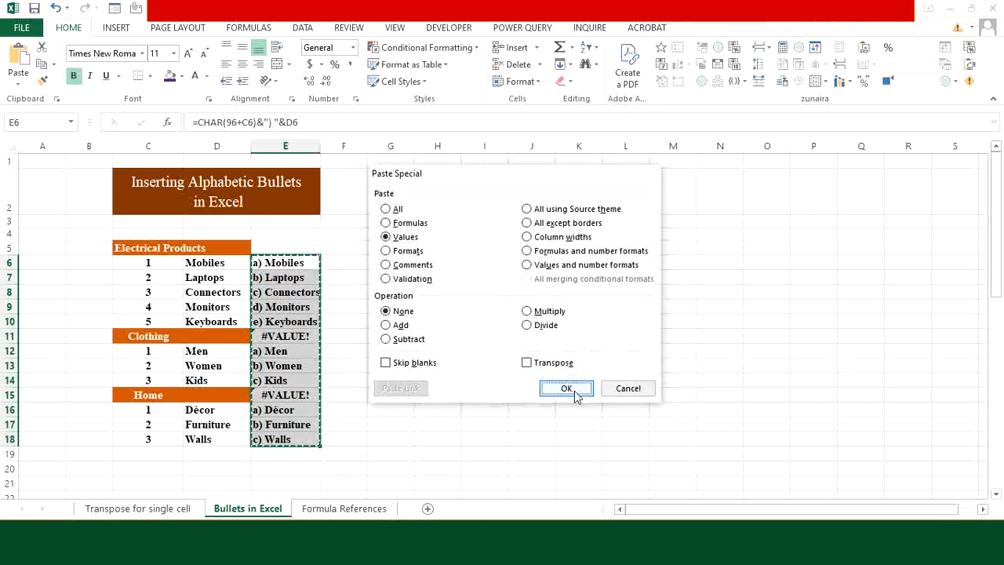
pyautogui.click(424, 393)
# Step: Clear the error values in E11 and E15 beside the Clothing and Home headings
pyautogui.click(297, 337)
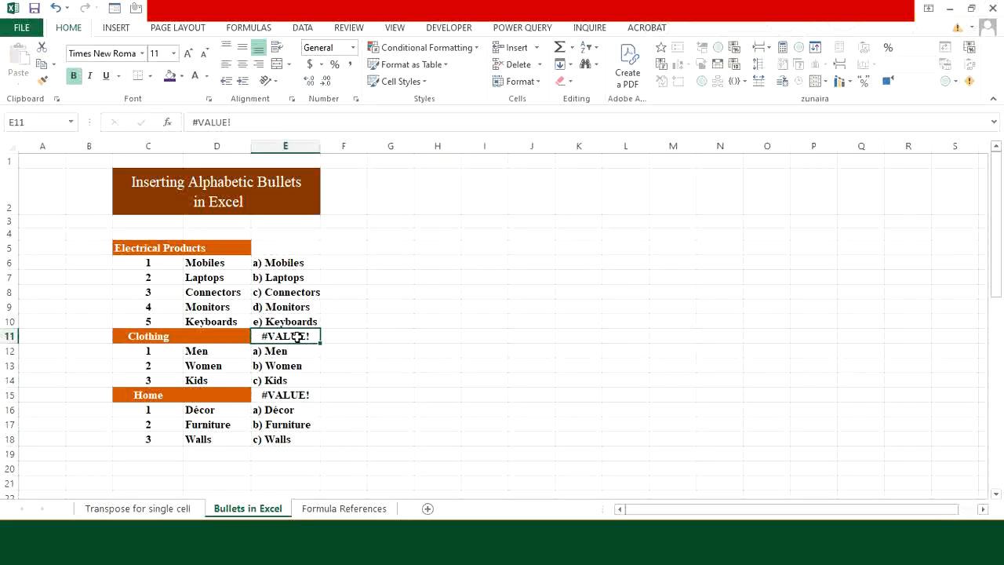
pyautogui.press('Delete')
pyautogui.click(292, 395)
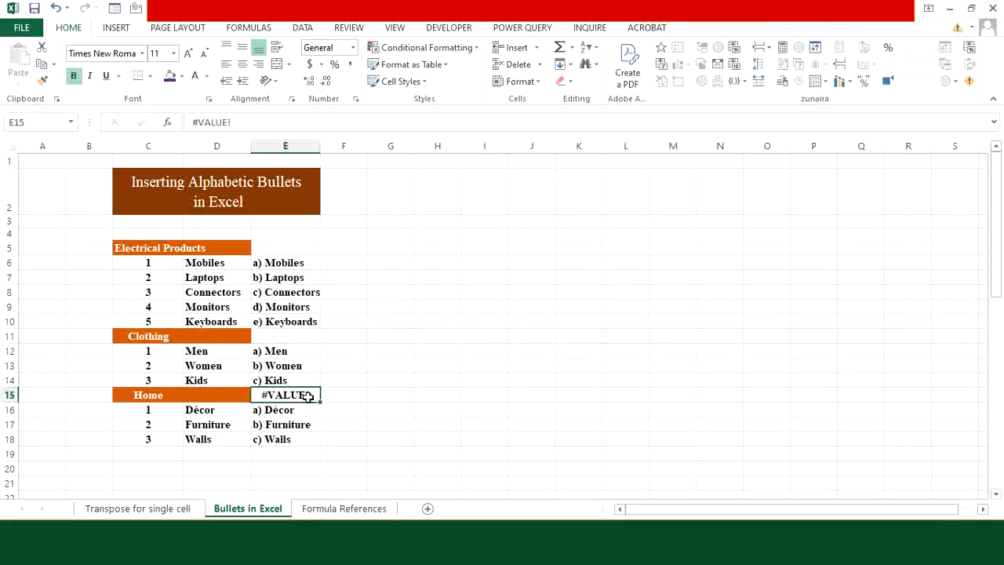
pyautogui.press('Delete')
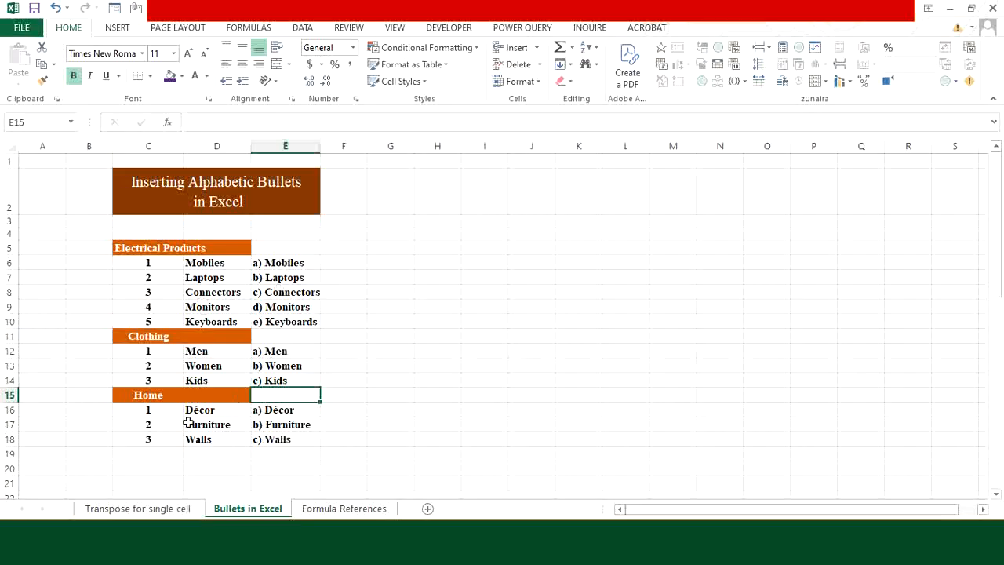
# Step: Copy E6:E18 and paste it over D6:D18 using Paste Special with Skip blanks enabled
pyautogui.moveTo(278, 259); pyautogui.dragTo(284, 439)
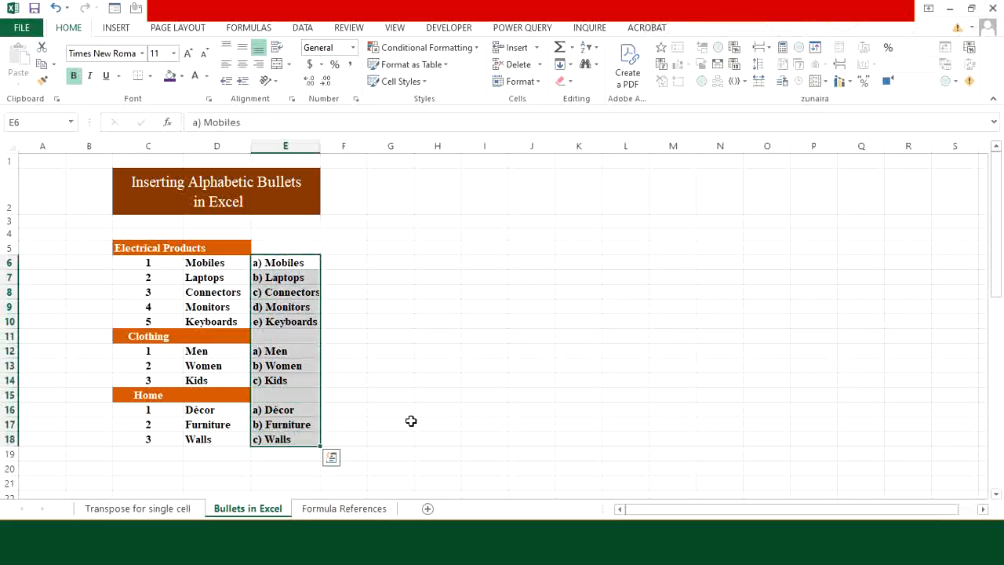
pyautogui.hotkey('ctrl', 'c')
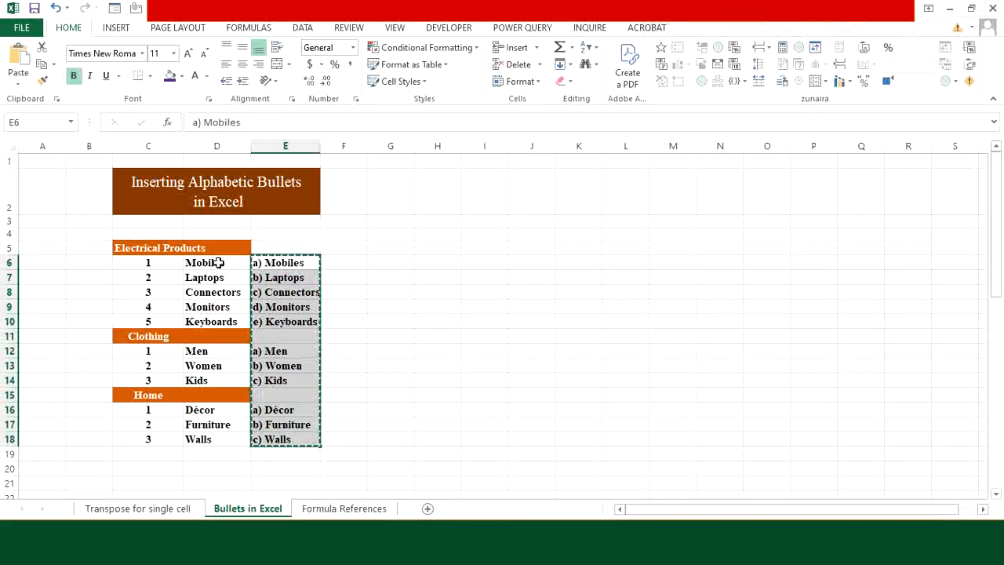
pyautogui.moveTo(218, 263); pyautogui.dragTo(208, 438)
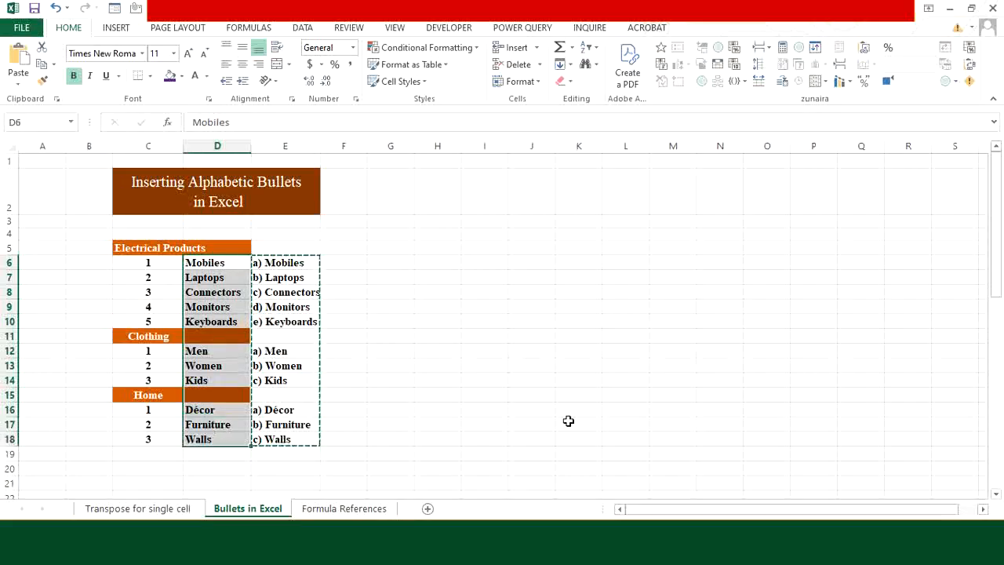
pyautogui.hotkey('ctrl', 'alt', 'v')
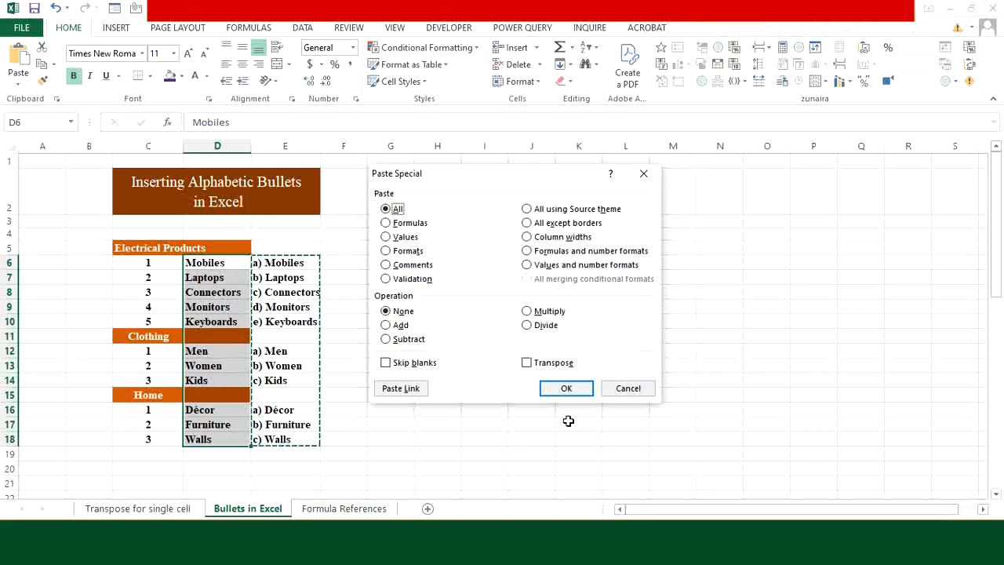
pyautogui.click(386, 363)
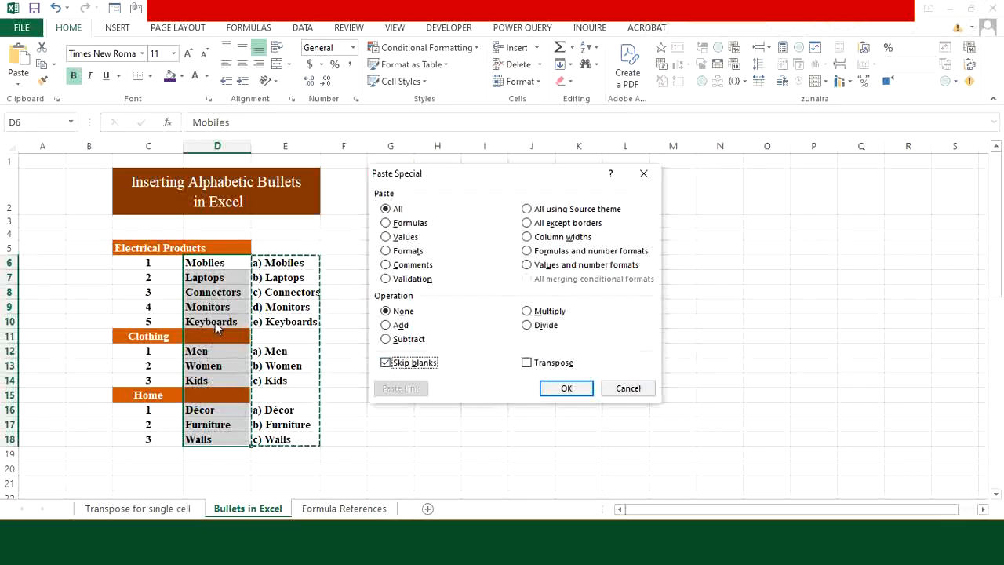
pyautogui.click(565, 387)
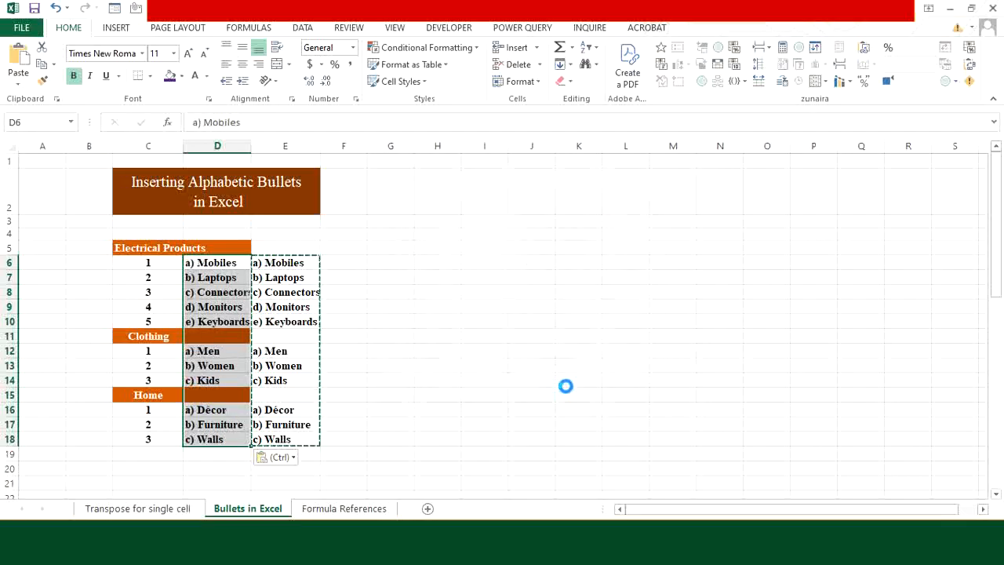
# Step: Clear the helper entries in E6:E18
pyautogui.moveTo(284, 262); pyautogui.dragTo(286, 440)
pyautogui.press('Delete')
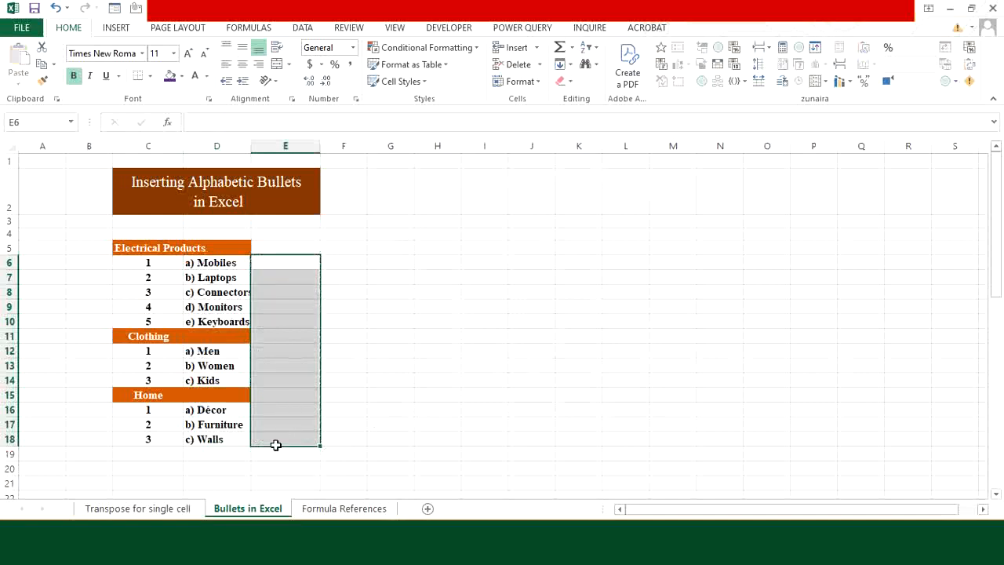
pyautogui.click(273, 465)
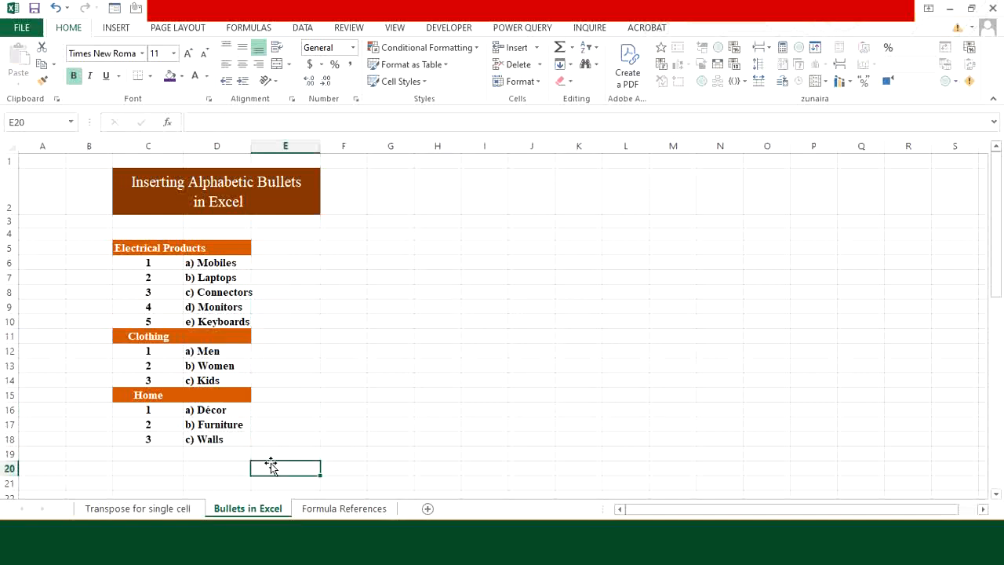
# Step: Select only the formulas returning Numbers within C6:C18 using Go To Special, excluding Text, Logicals and Errors, and delete them
pyautogui.click(152, 438)
pyautogui.click(155, 423)
pyautogui.click(159, 410)
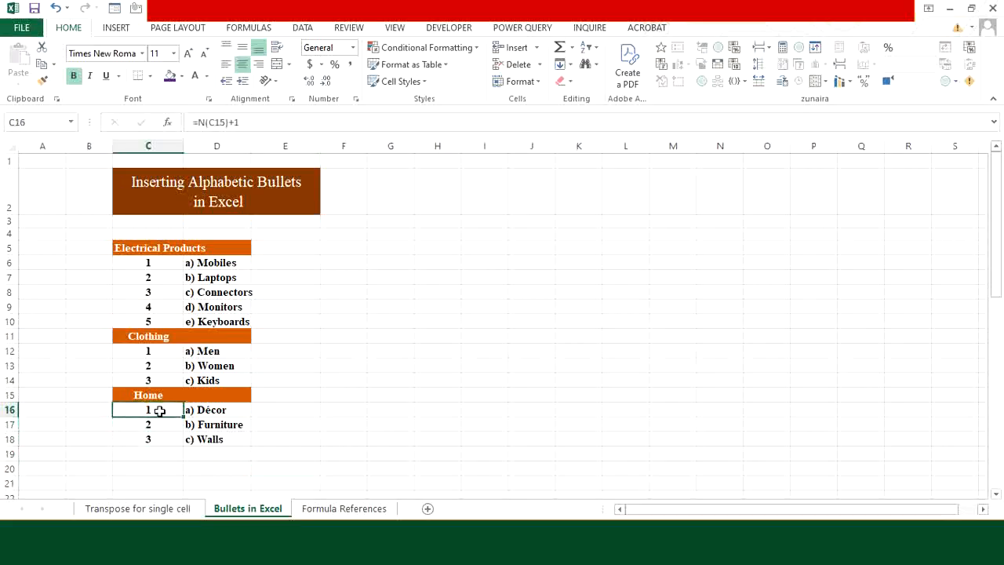
pyautogui.moveTo(161, 262); pyautogui.dragTo(165, 439)
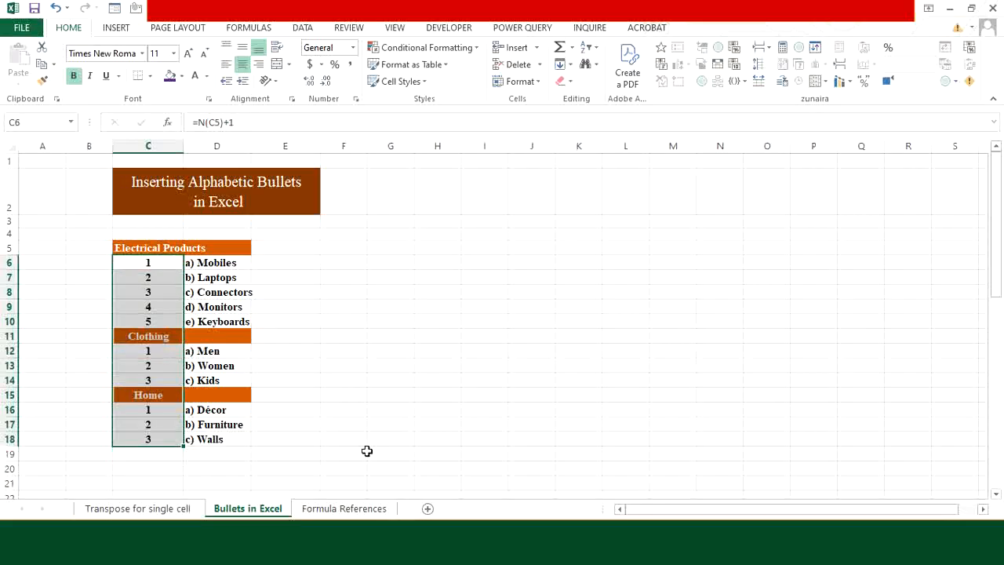
pyautogui.hotkey('ctrl', 'g')
pyautogui.click(445, 364)
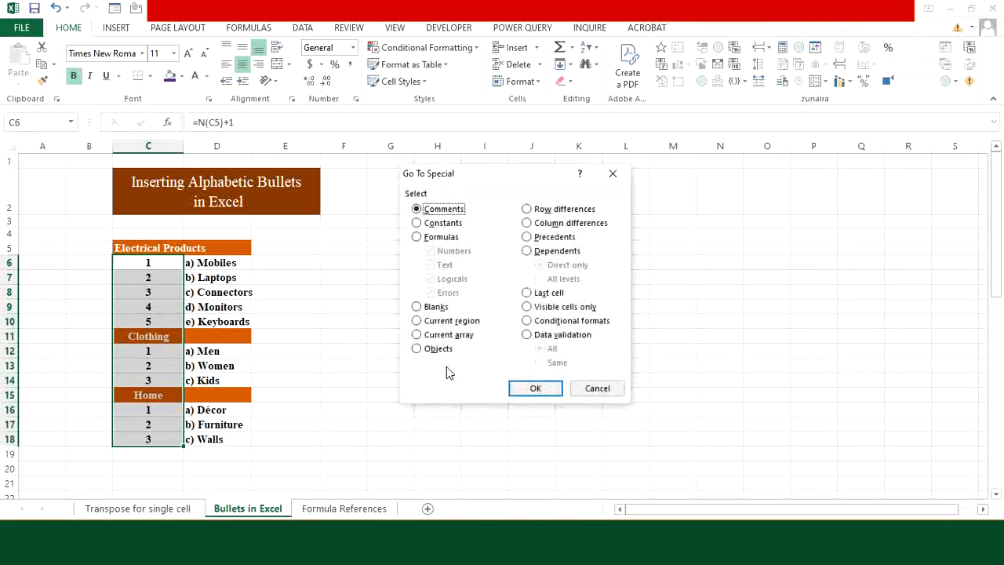
pyautogui.click(416, 236)
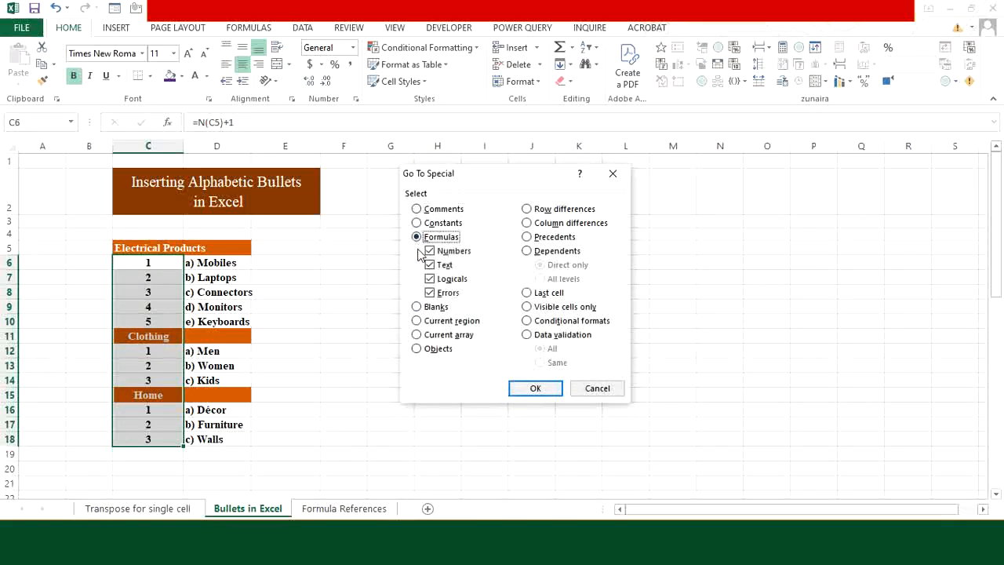
pyautogui.click(429, 264)
pyautogui.click(430, 278)
pyautogui.click(430, 292)
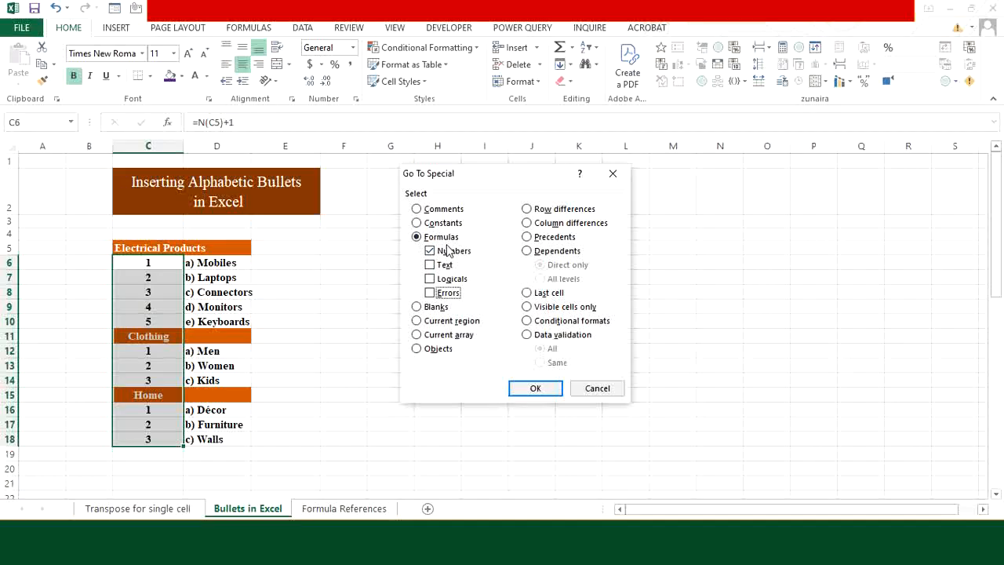
pyautogui.click(534, 388)
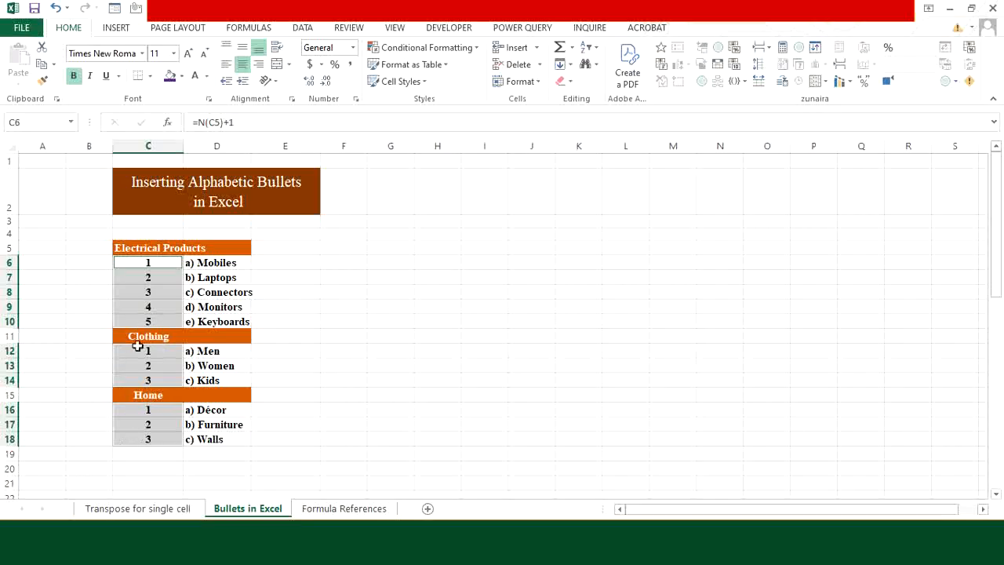
pyautogui.press('Delete')
pyautogui.click(139, 467)
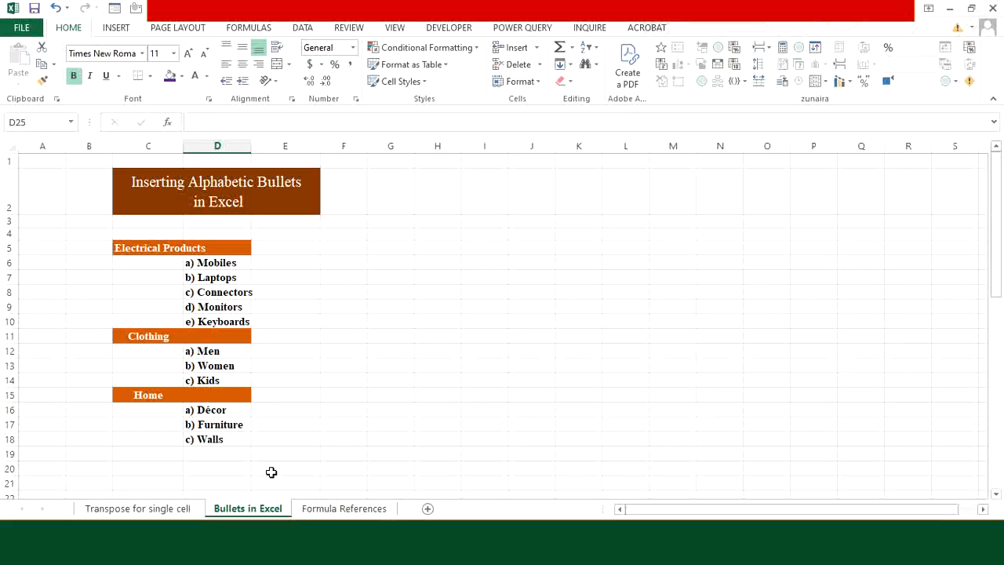
# Step: Open the Formula References sheet and examine the multiplication formulas in the Product column, from E6 down to E13
pyautogui.click(341, 510)
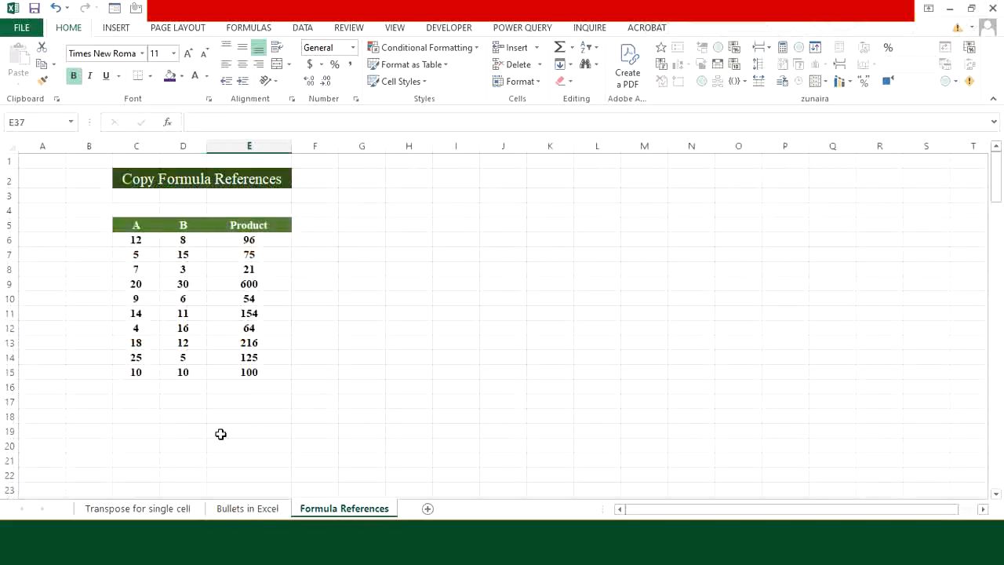
pyautogui.click(273, 239)
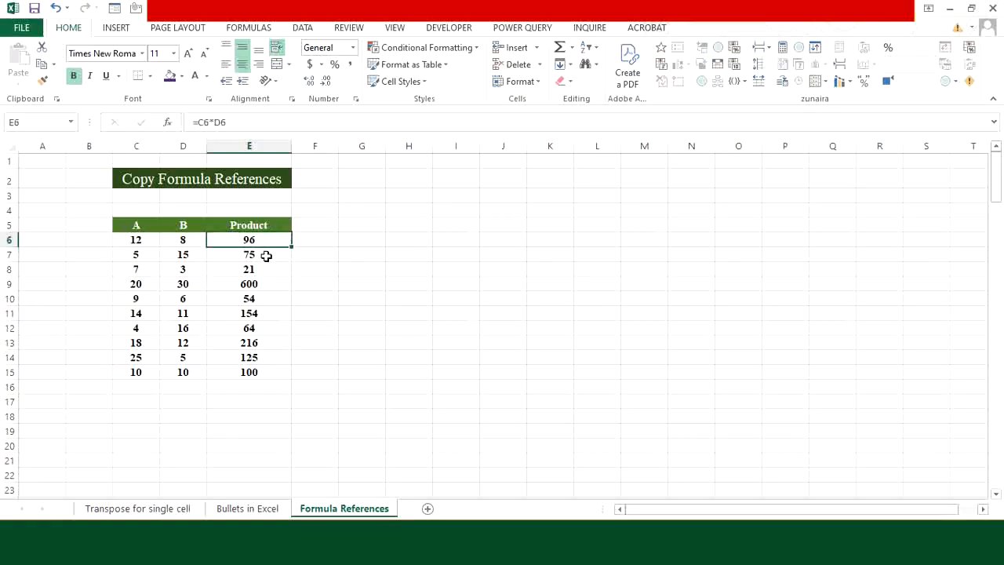
pyautogui.click(265, 255)
pyautogui.click(263, 269)
pyautogui.click(262, 284)
pyautogui.click(261, 298)
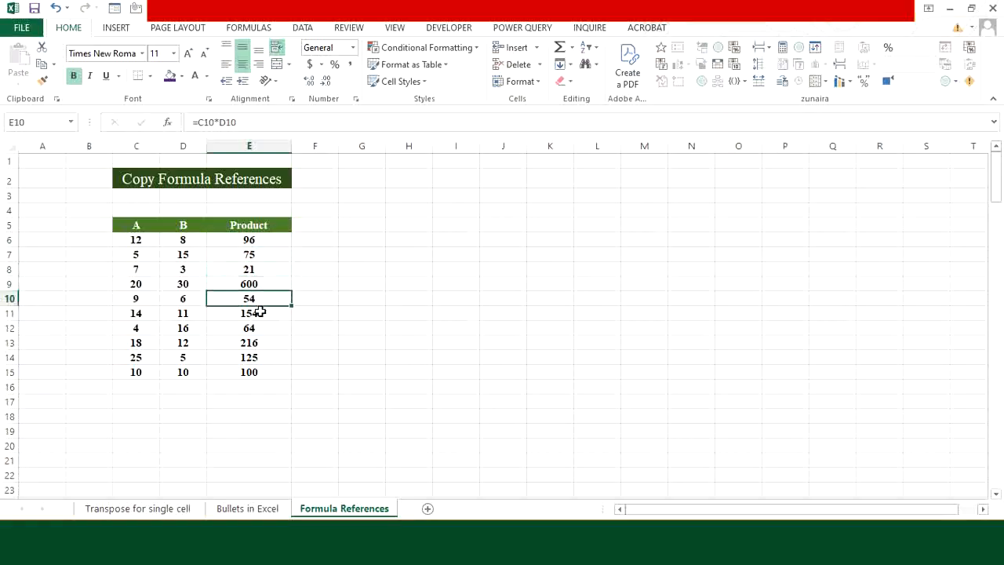
pyautogui.click(260, 312)
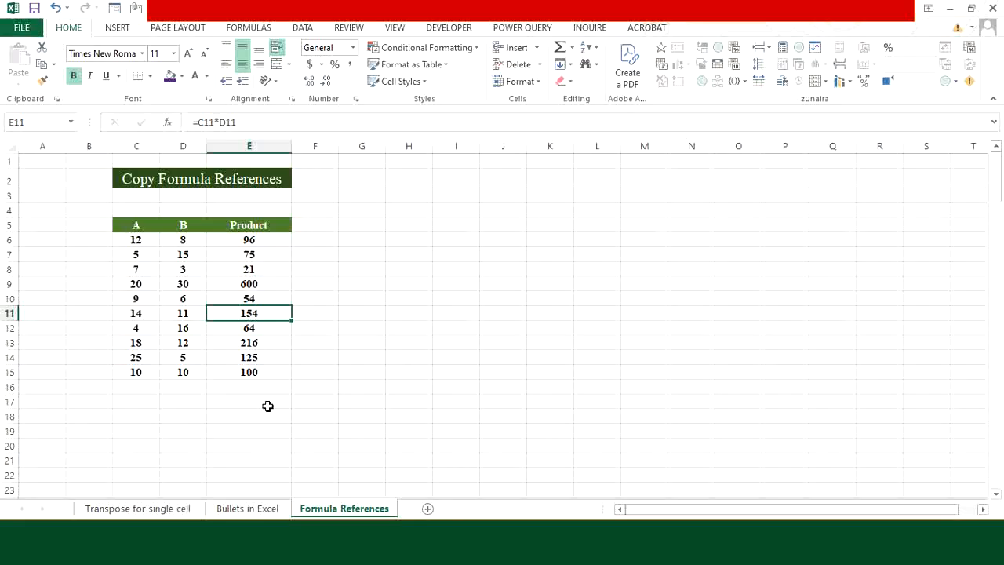
pyautogui.click(245, 343)
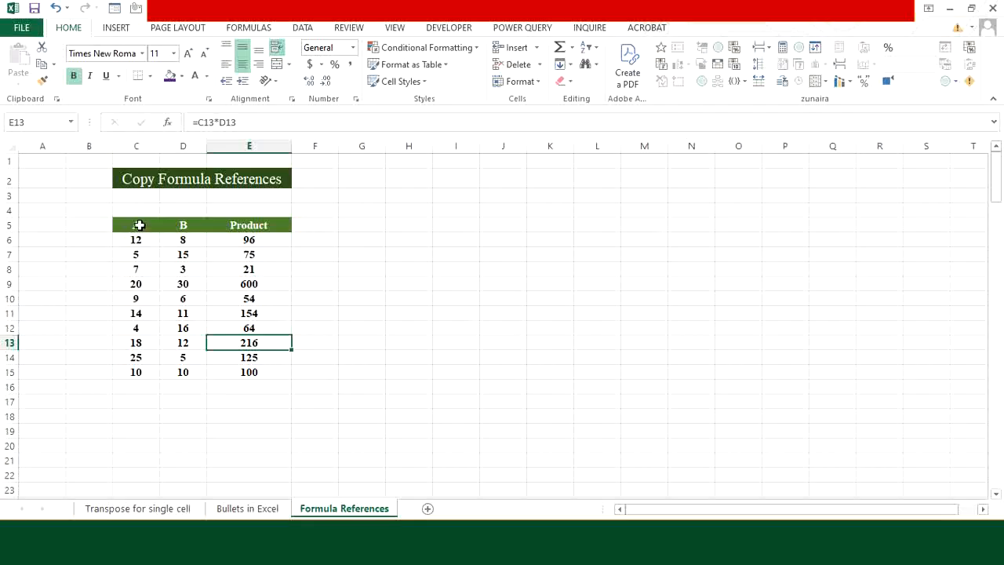
# Step: Copy the table C5:E15 and paste it at C19 using Paste Special with All using Source theme
pyautogui.moveTo(139, 224); pyautogui.dragTo(260, 371)
pyautogui.hotkey('ctrl', 'c')
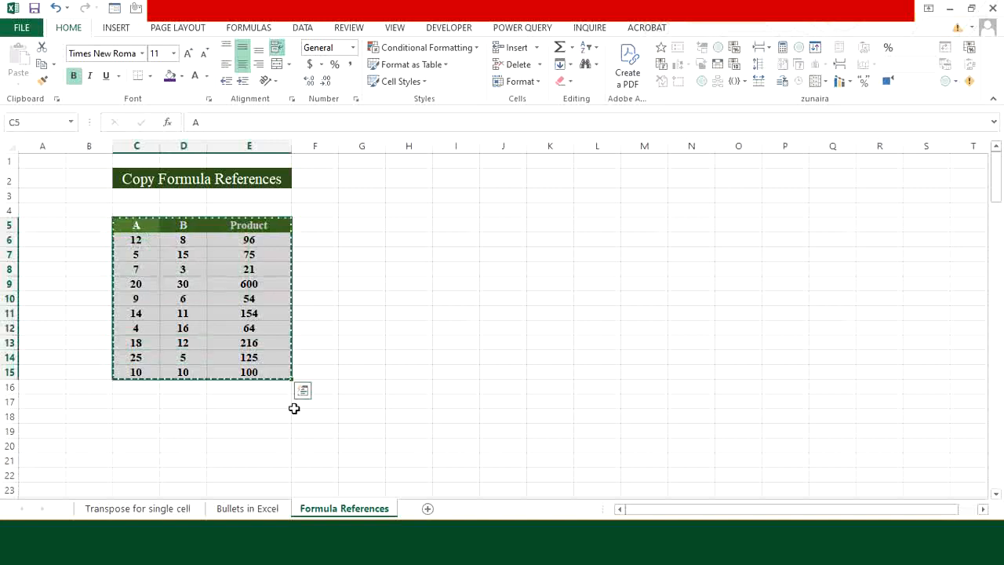
pyautogui.click(152, 430)
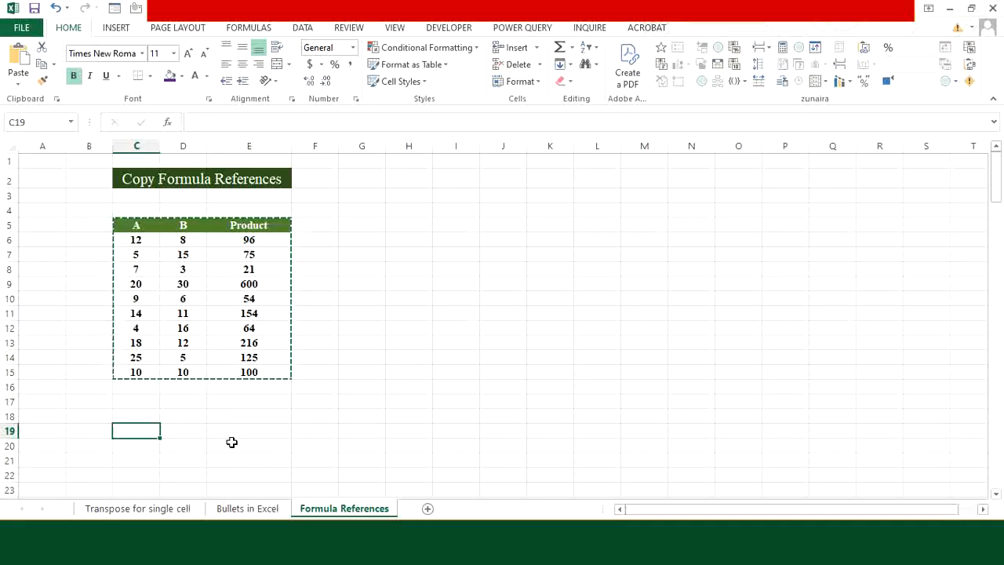
pyautogui.hotkey('ctrl', 'alt', 'v')
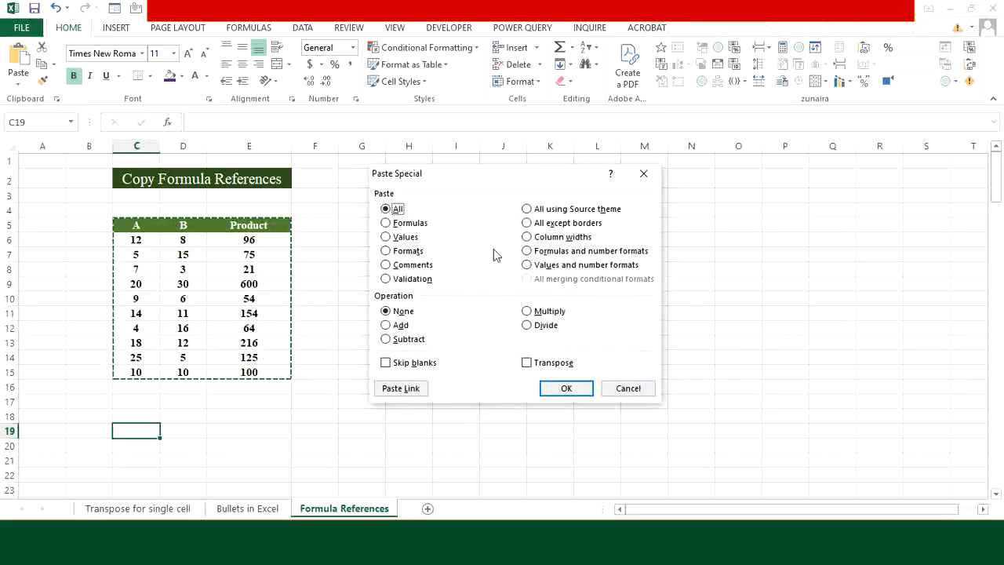
pyautogui.click(526, 209)
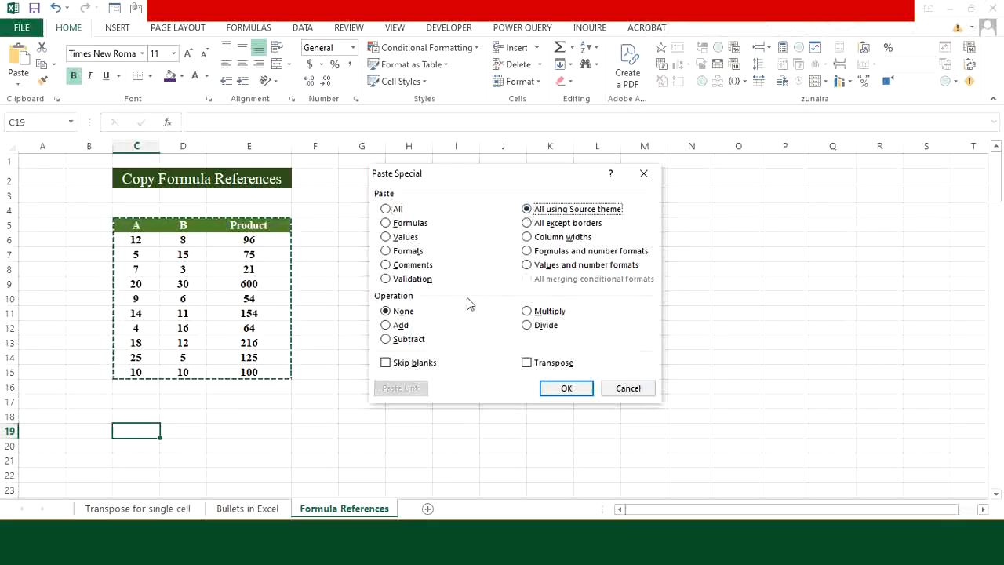
pyautogui.click(564, 388)
# Step: Cancel the copy selection and examine which cells the Product formulas reference in the pasted table, from E20 down to E28
pyautogui.scroll(-1, 322, 429)
pyautogui.click(249, 397)
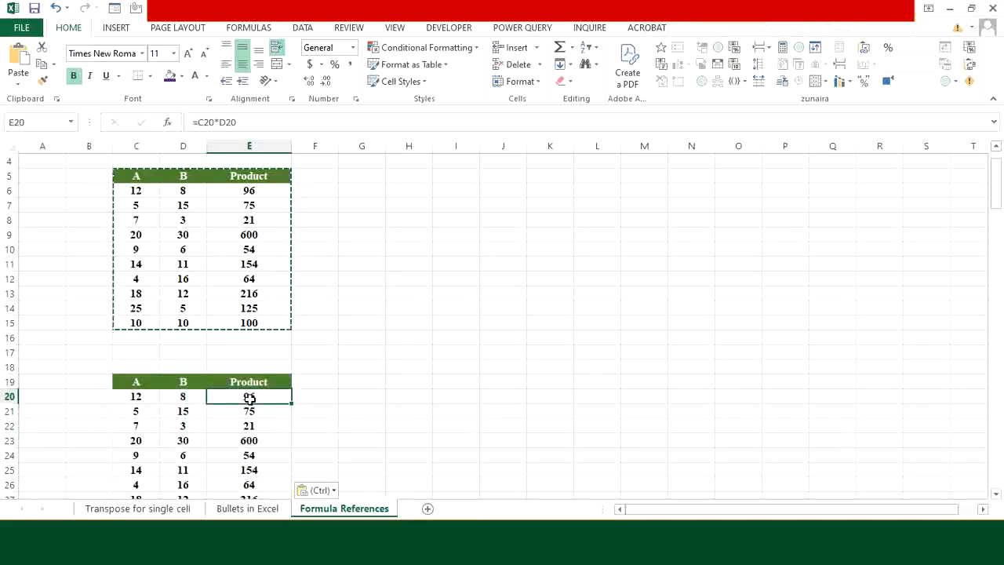
pyautogui.press('Escape')
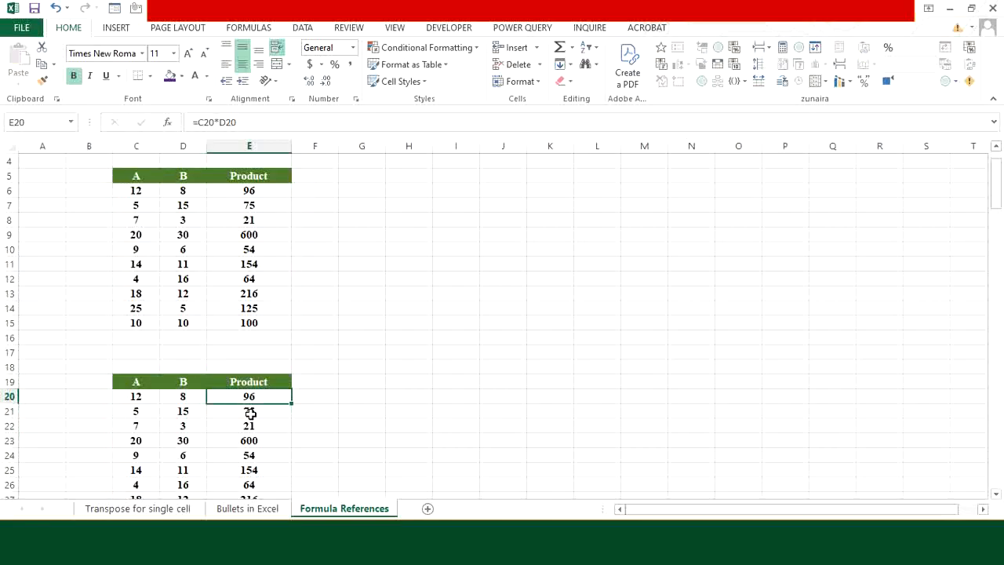
pyautogui.click(250, 410)
pyautogui.click(254, 430)
pyautogui.click(253, 441)
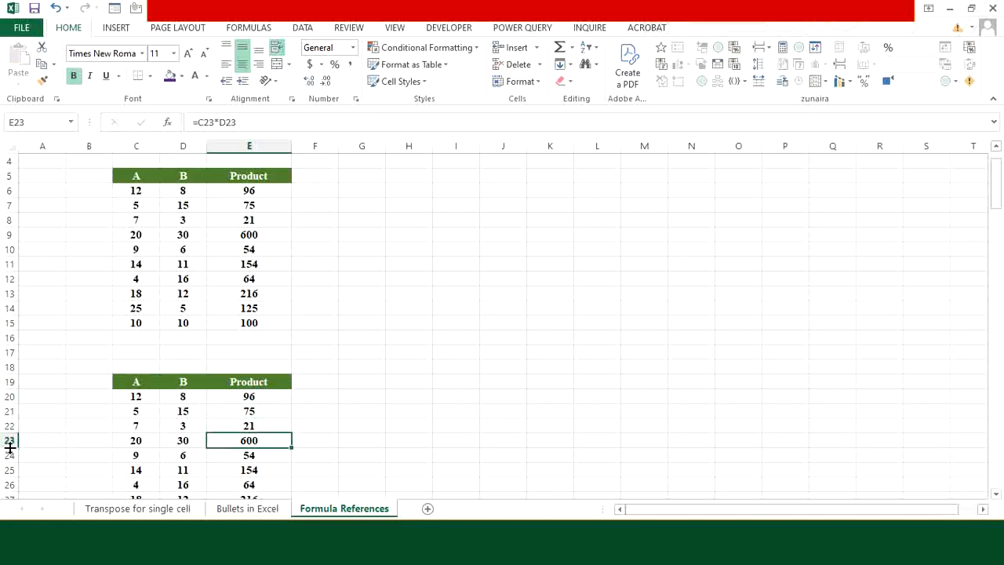
pyautogui.click(258, 455)
pyautogui.click(259, 470)
pyautogui.click(272, 483)
pyautogui.scroll(-1, 275, 480)
pyautogui.click(261, 459)
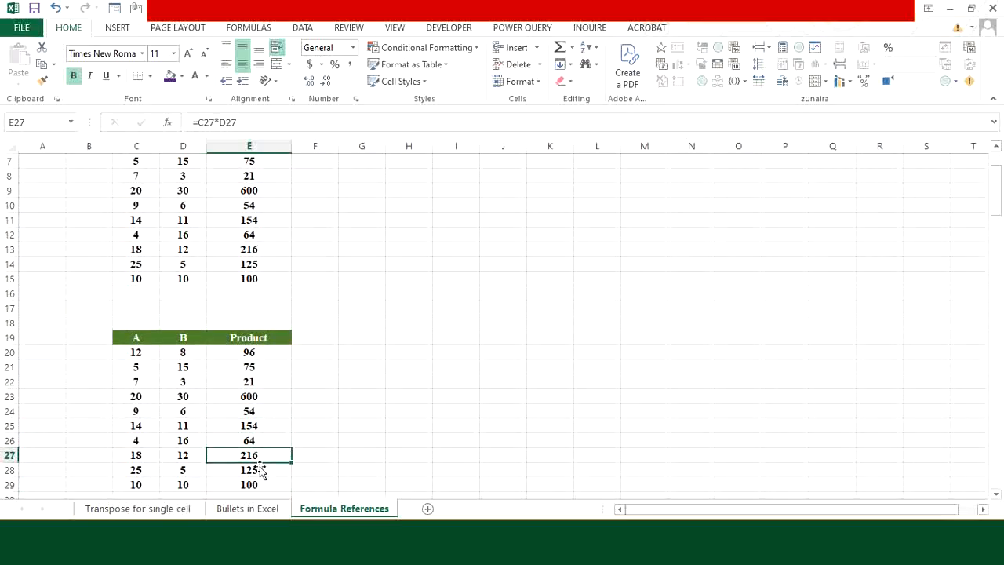
pyautogui.click(261, 468)
# Step: Copy the original table C5:E15 and paste it as links at C32 using Paste Special's Paste Link
pyautogui.scroll(1, 301, 466)
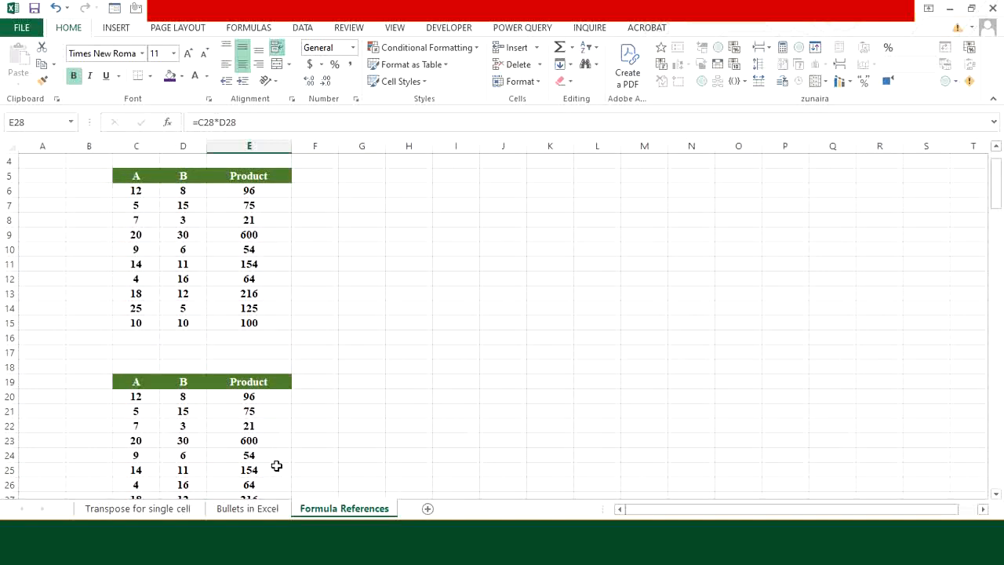
pyautogui.scroll(1, 277, 465)
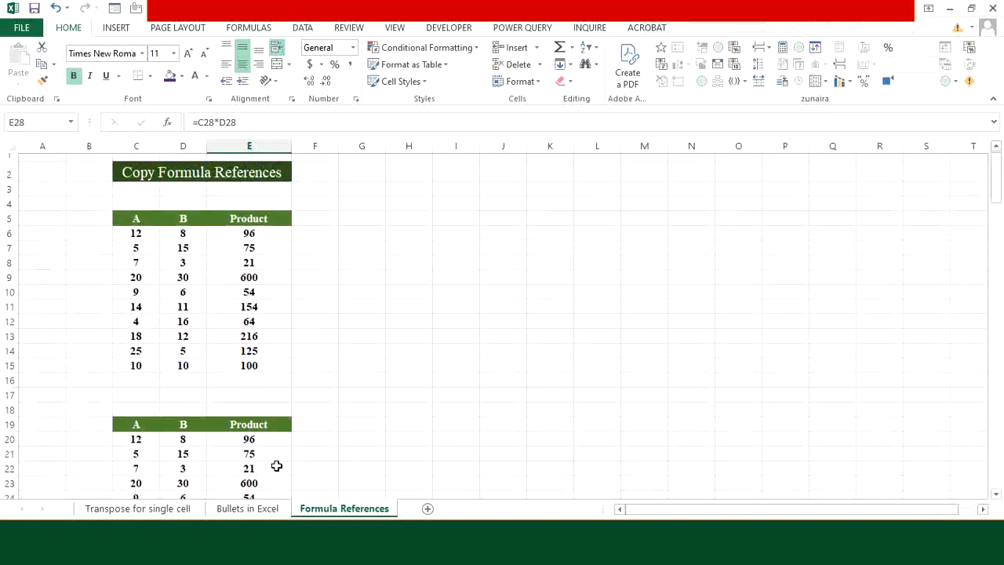
pyautogui.moveTo(136, 227); pyautogui.dragTo(260, 373)
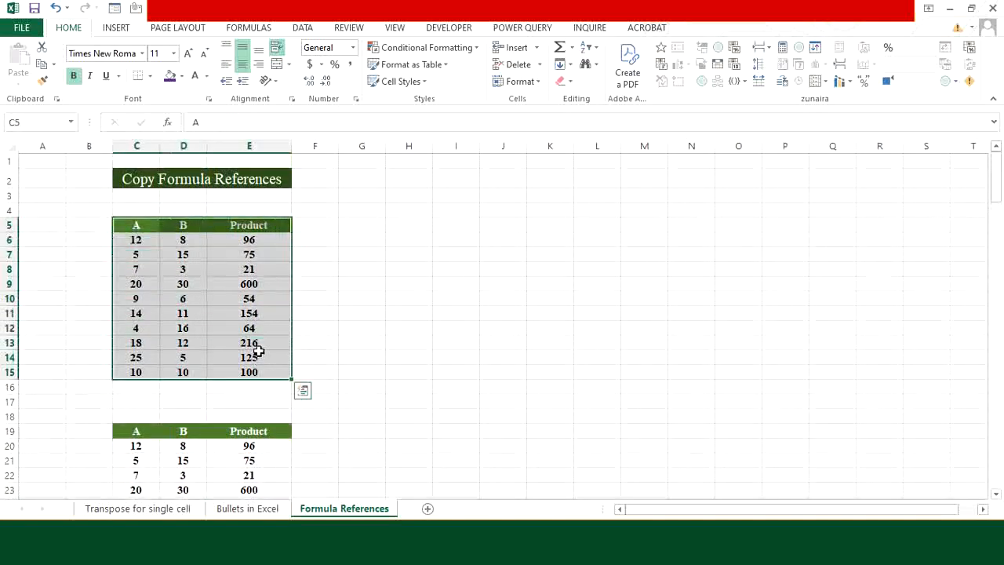
pyautogui.hotkey('ctrl', 'c')
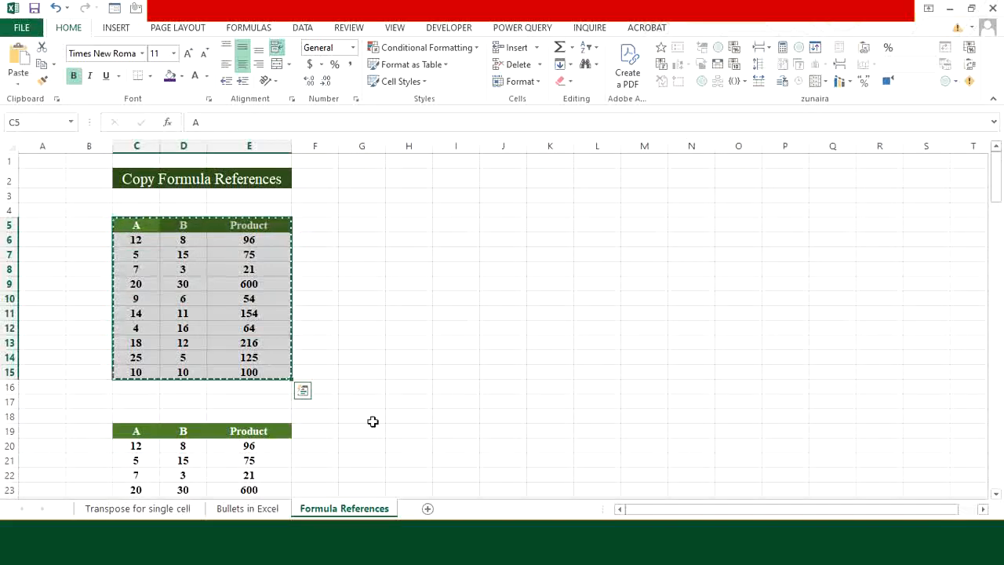
pyautogui.scroll(-2, 372, 422)
pyautogui.scroll(-4, 372, 422)
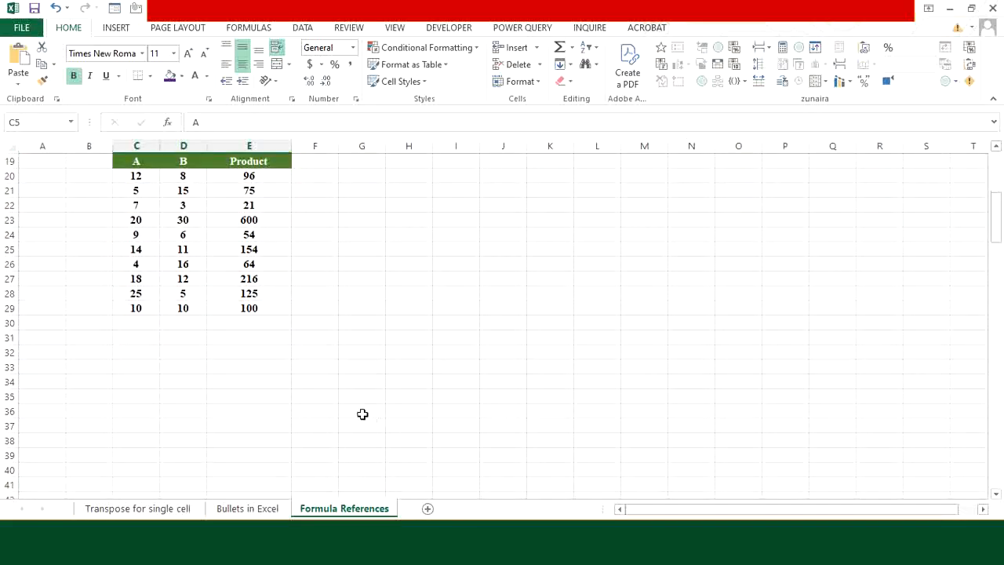
pyautogui.click(140, 352)
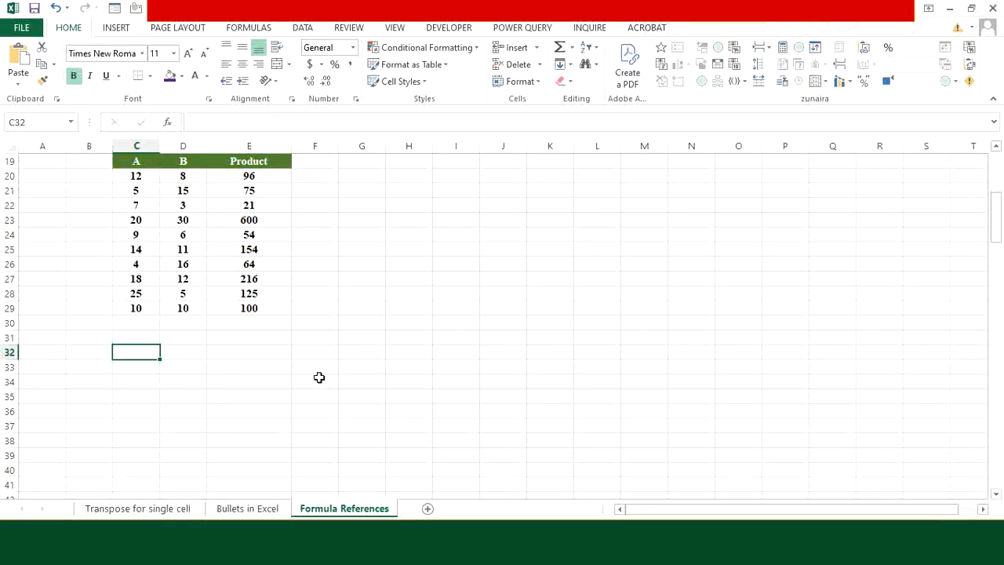
pyautogui.hotkey('ctrl', 'alt', 'v')
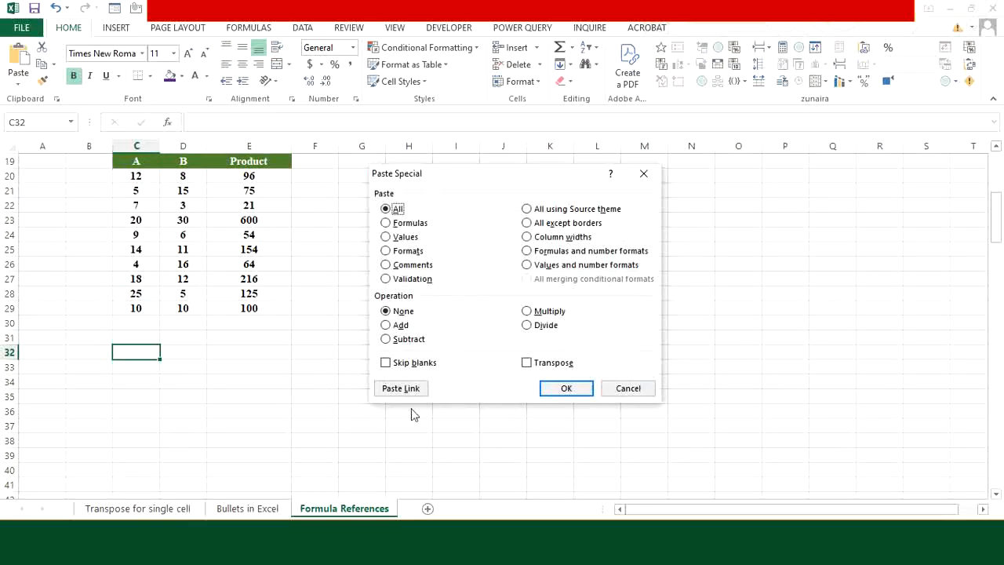
pyautogui.click(401, 388)
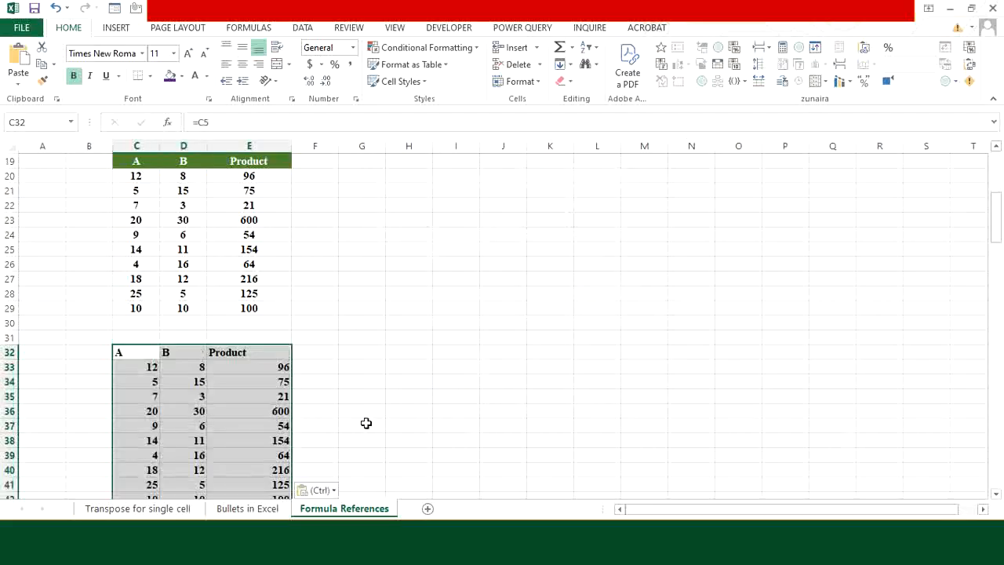
pyautogui.click(367, 422)
# Step: Examine the cell references in the linked table's A, B and Product columns and compare them with the original table
pyautogui.scroll(-2, 350, 434)
pyautogui.scroll(1, 349, 434)
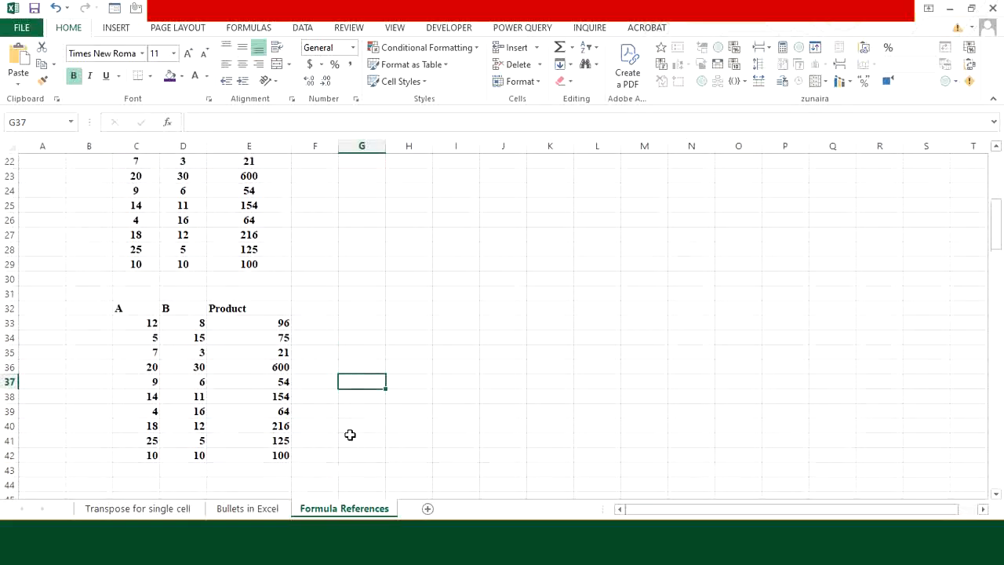
pyautogui.click(248, 325)
pyautogui.click(252, 351)
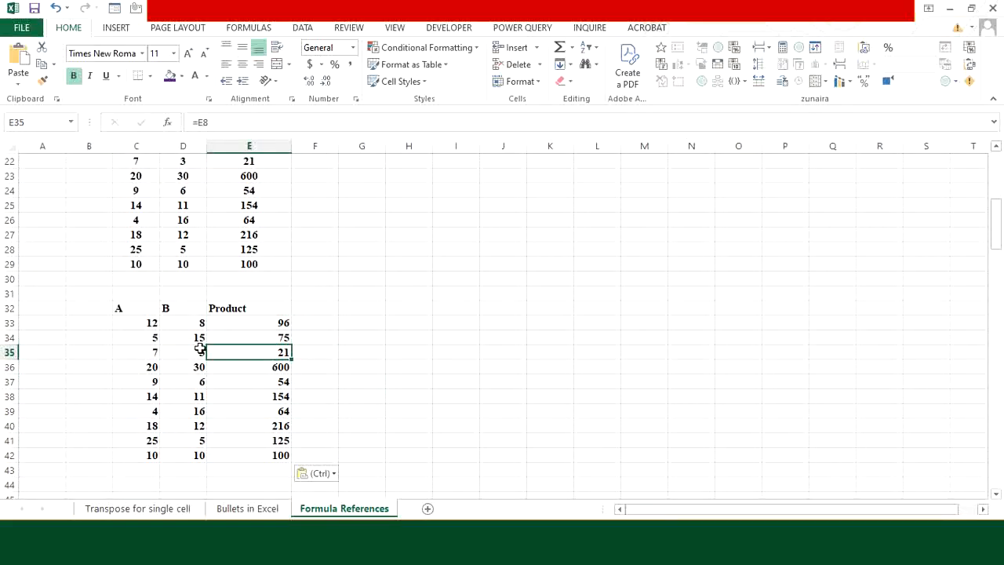
pyautogui.click(190, 338)
pyautogui.click(151, 349)
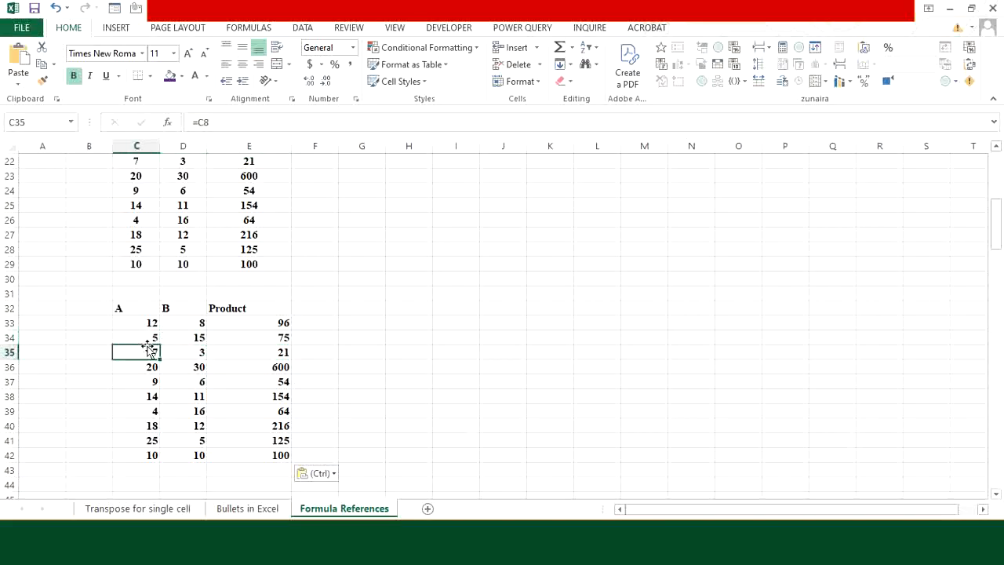
pyautogui.scroll(1, 235, 394)
pyautogui.scroll(3, 235, 395)
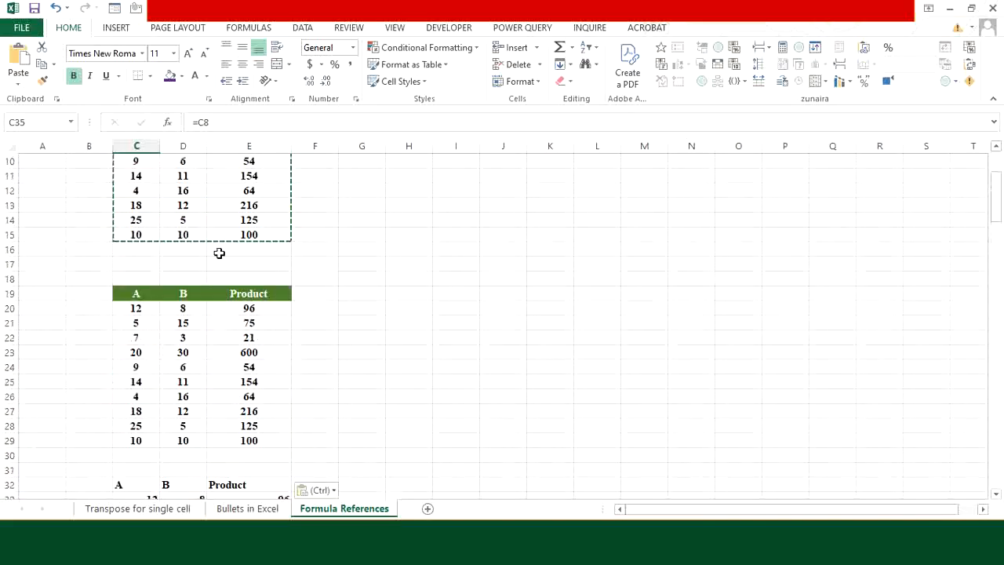
pyautogui.scroll(-4, 224, 262)
# Step: Set D6 in the original table to 12 and check the corresponding row of the linked table at C32
pyautogui.scroll(6, 224, 262)
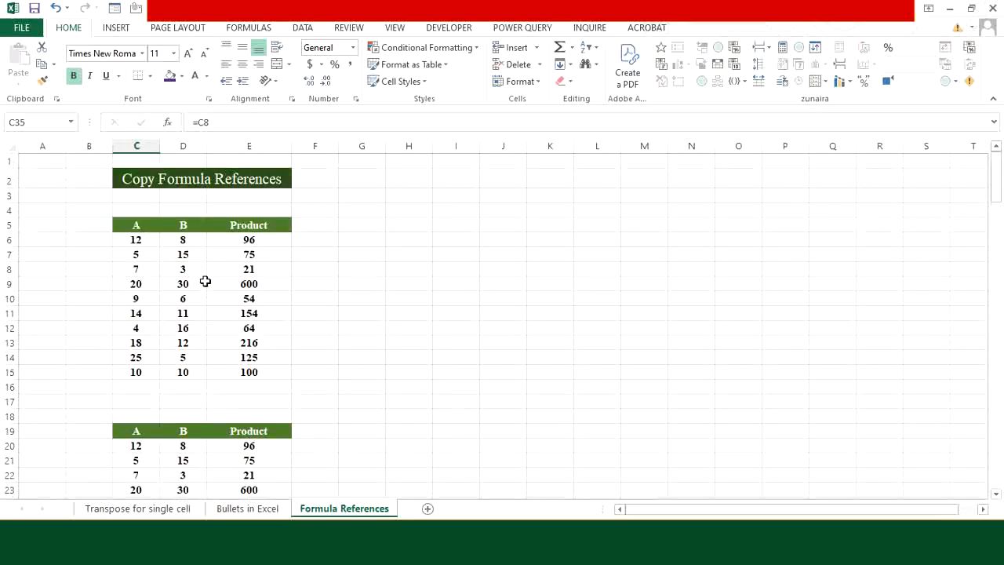
pyautogui.click(186, 242)
pyautogui.write('12')
pyautogui.click(296, 343)
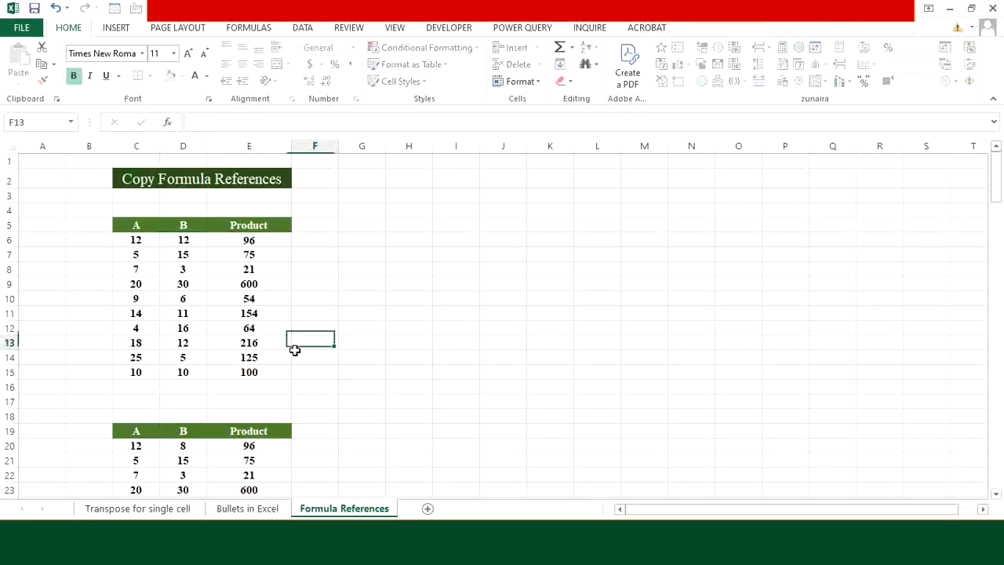
pyautogui.scroll(-6, 314, 368)
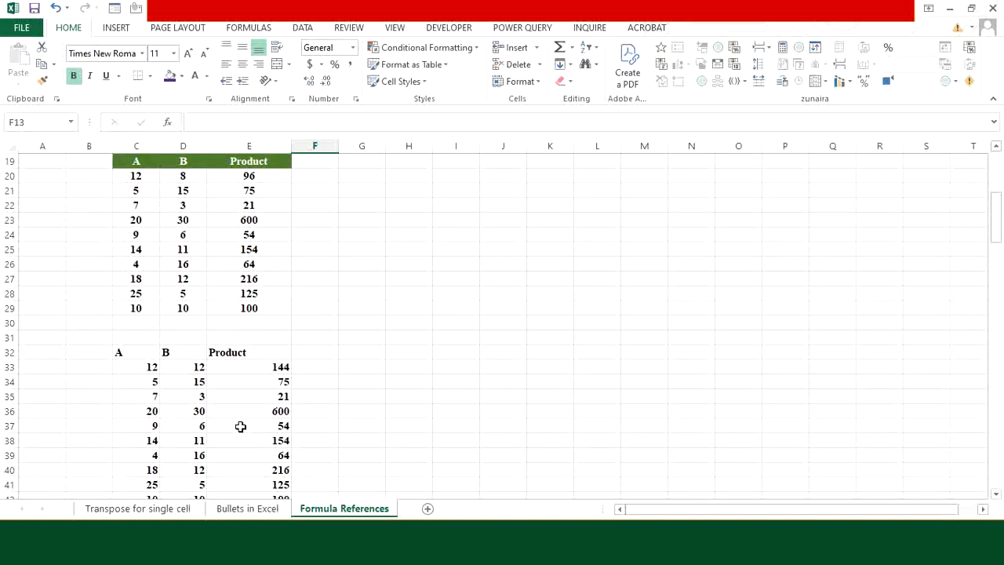
pyautogui.scroll(-1, 241, 426)
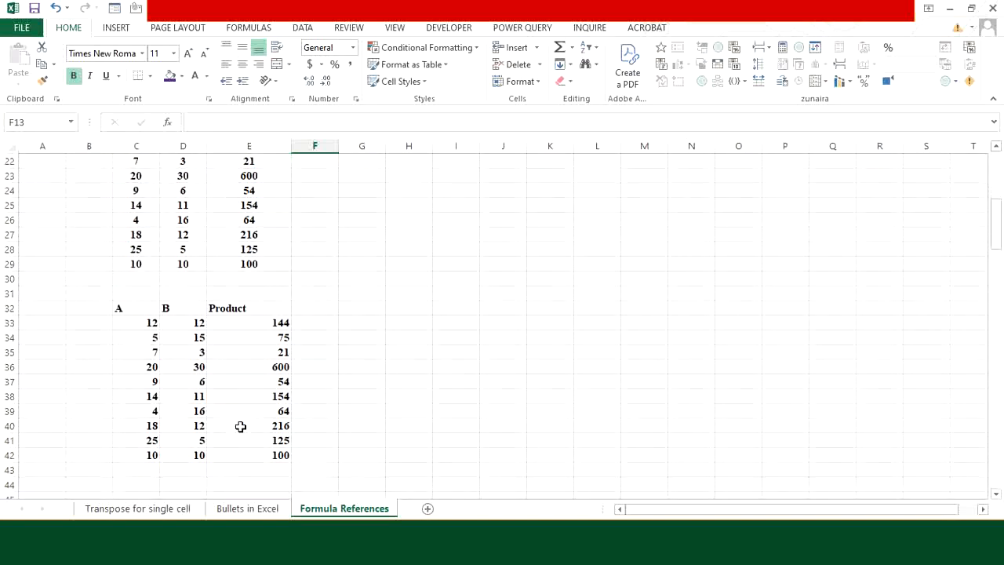